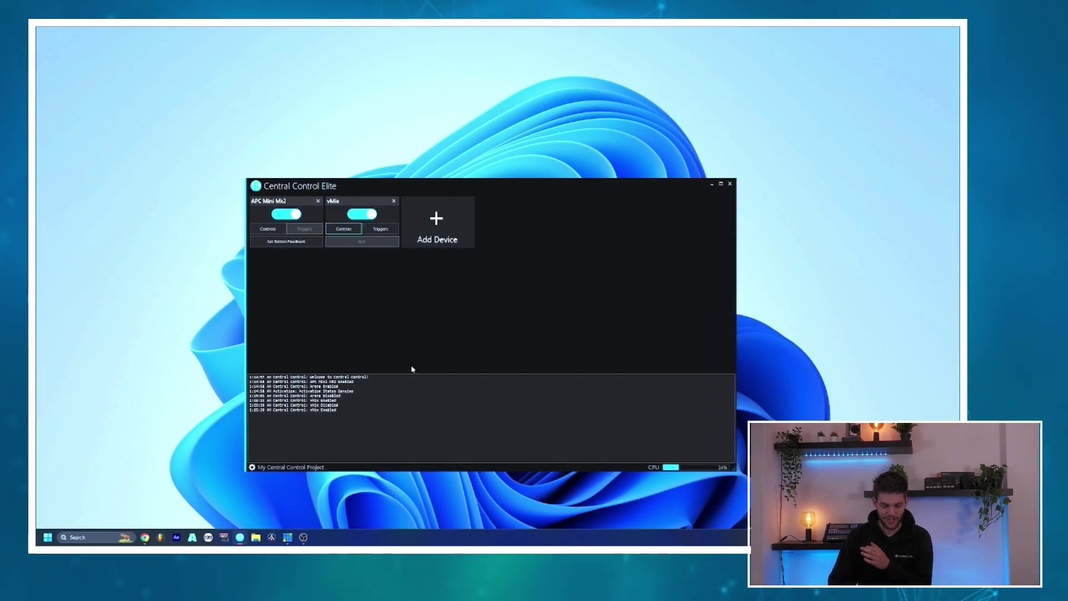
Open the control mapping of the APC Mini Mk2 and look through its list of button controls.
drag(369, 185, 363, 139)
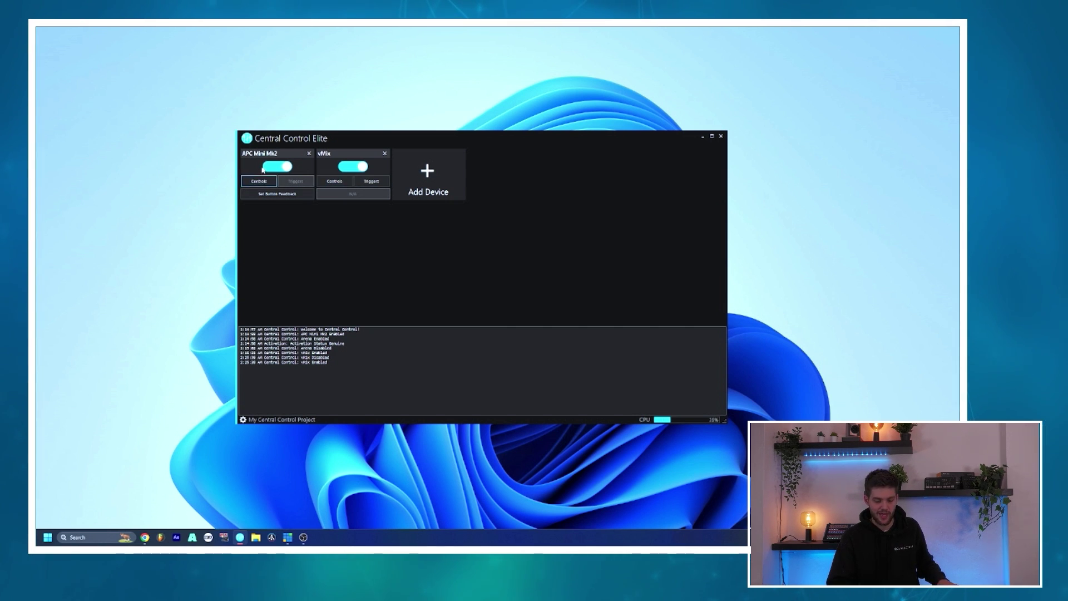
click(267, 183)
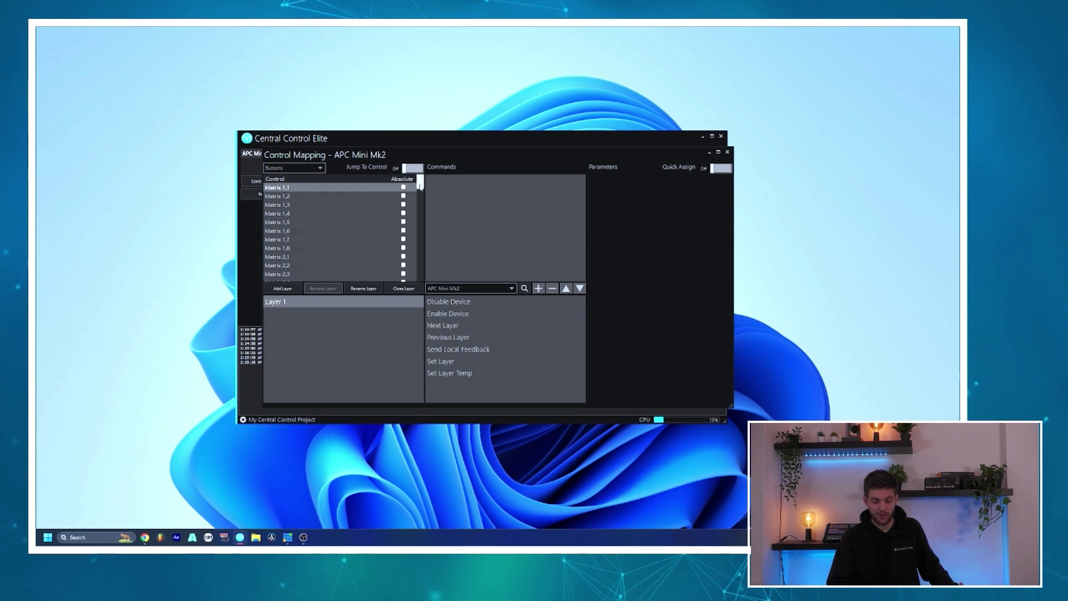
scroll(420, 195, down, 4)
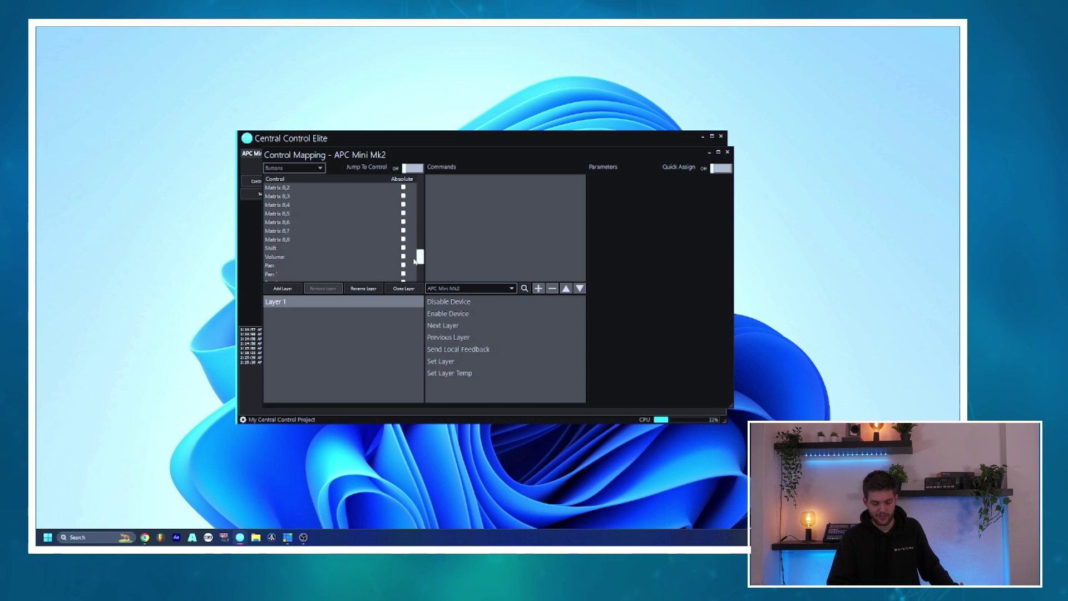
scroll(417, 268, down, 2)
scroll(417, 268, up, 15)
click(306, 168)
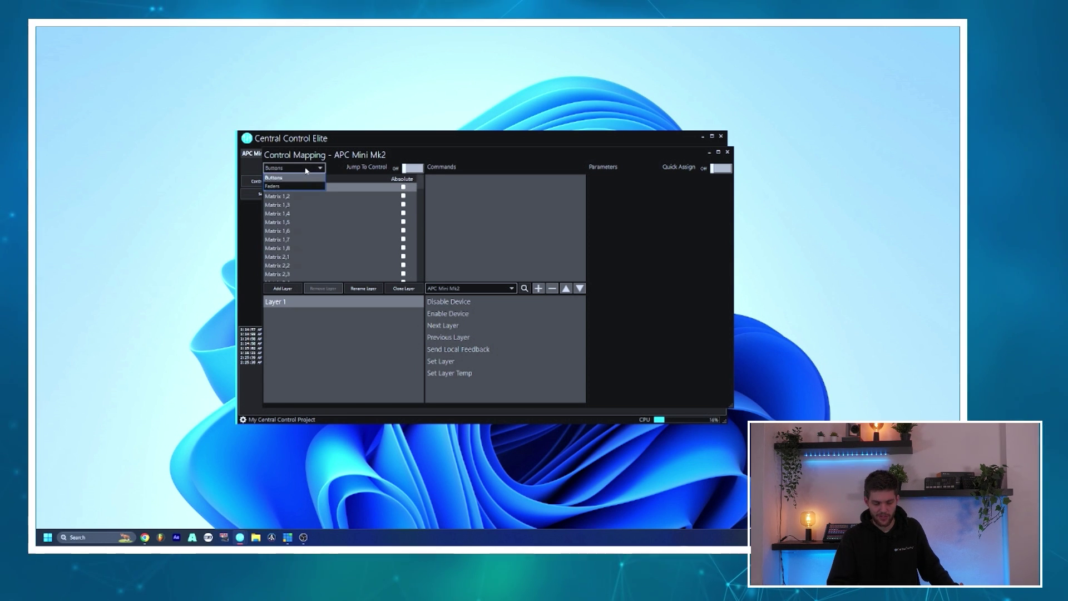
click(273, 177)
scroll(418, 217, down, 15)
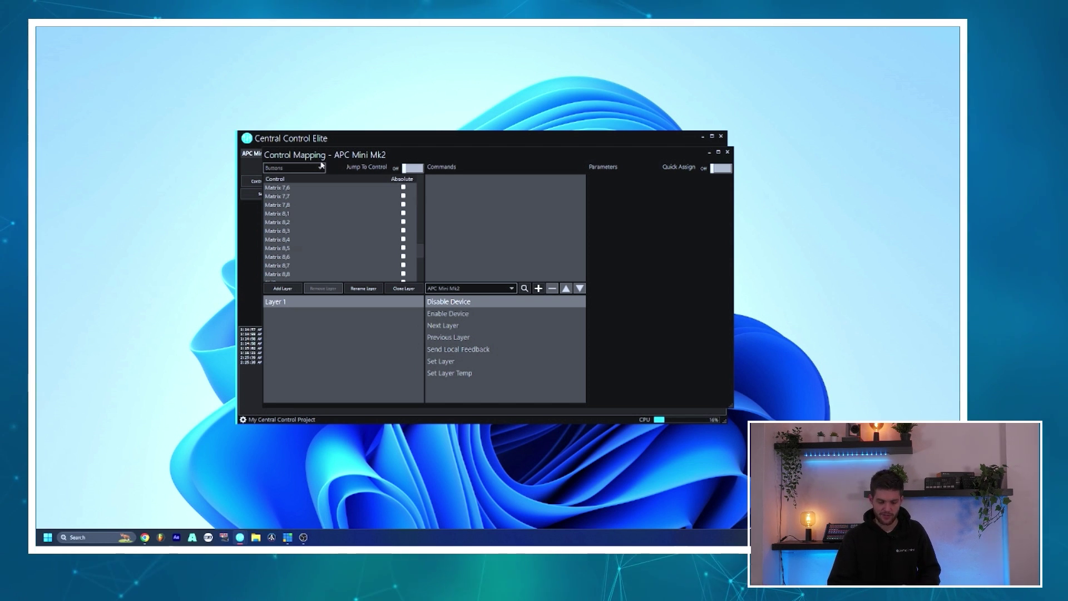
Turn on Jump To Control for the button list, and switch it back off.
click(413, 170)
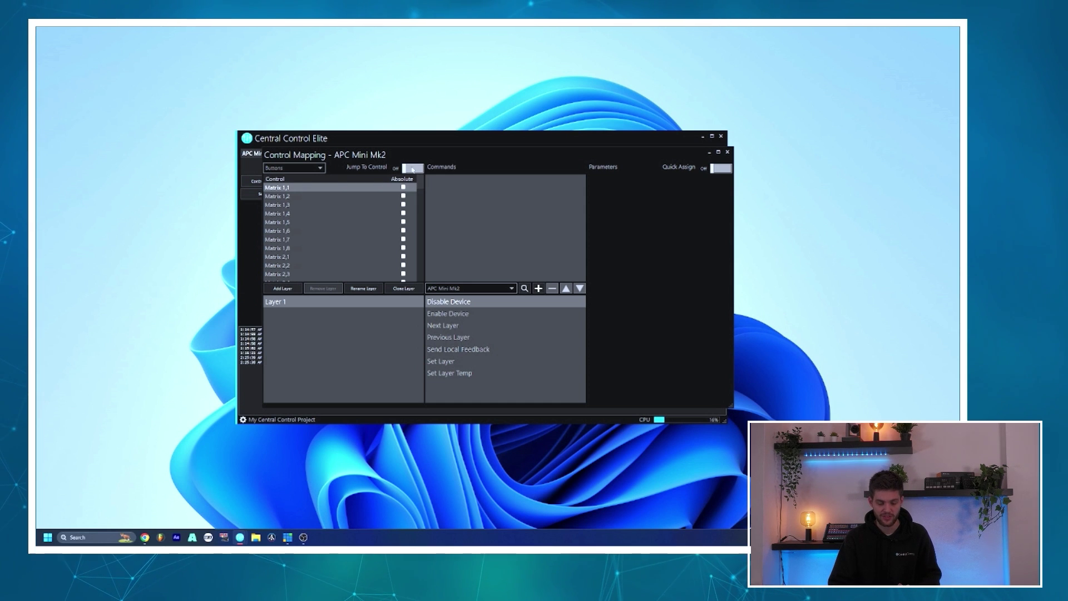
click(412, 170)
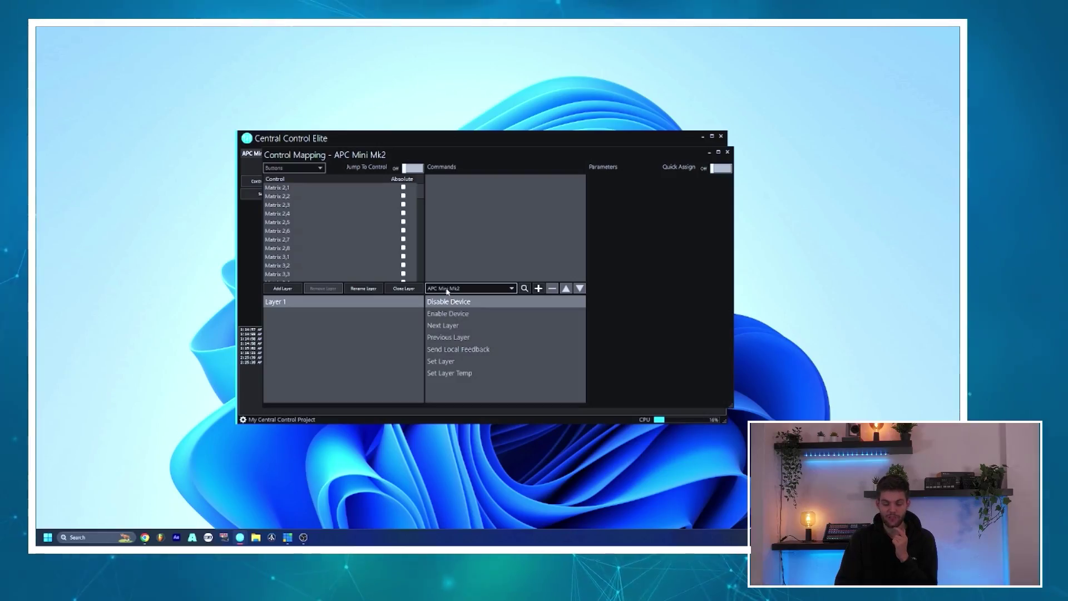
List the vMix commands as the available commands for the controller mapping.
click(444, 289)
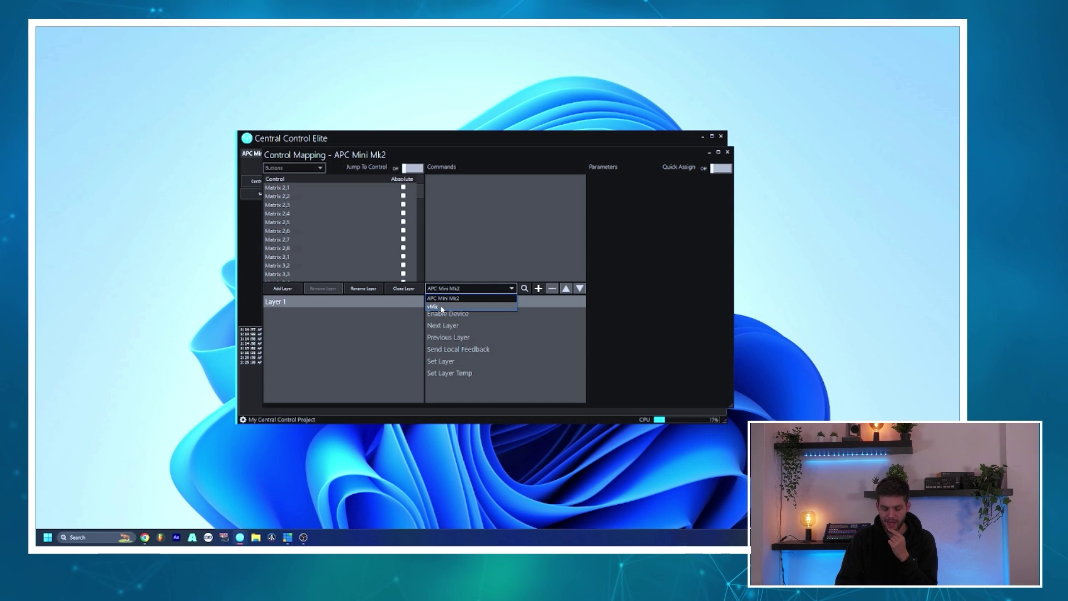
click(443, 308)
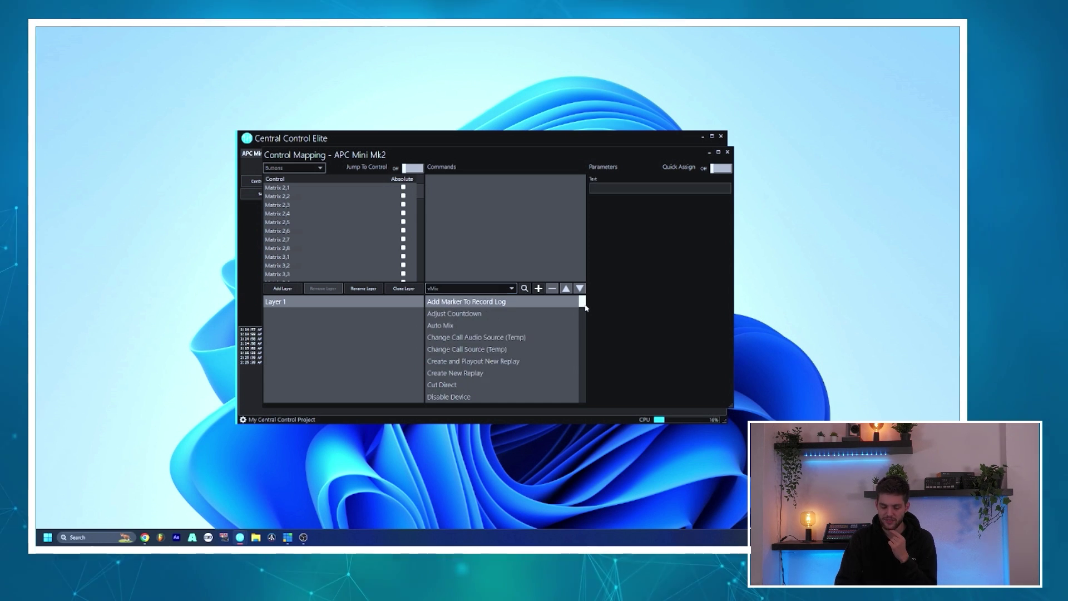
mouse_move(582, 299)
mouse_down()
mouse_move(582, 395)
mouse_move(564, 298)
mouse_up()
Search the vMix commands for "adjust" and assign Adjust Countdown to the current matrix button.
click(524, 289)
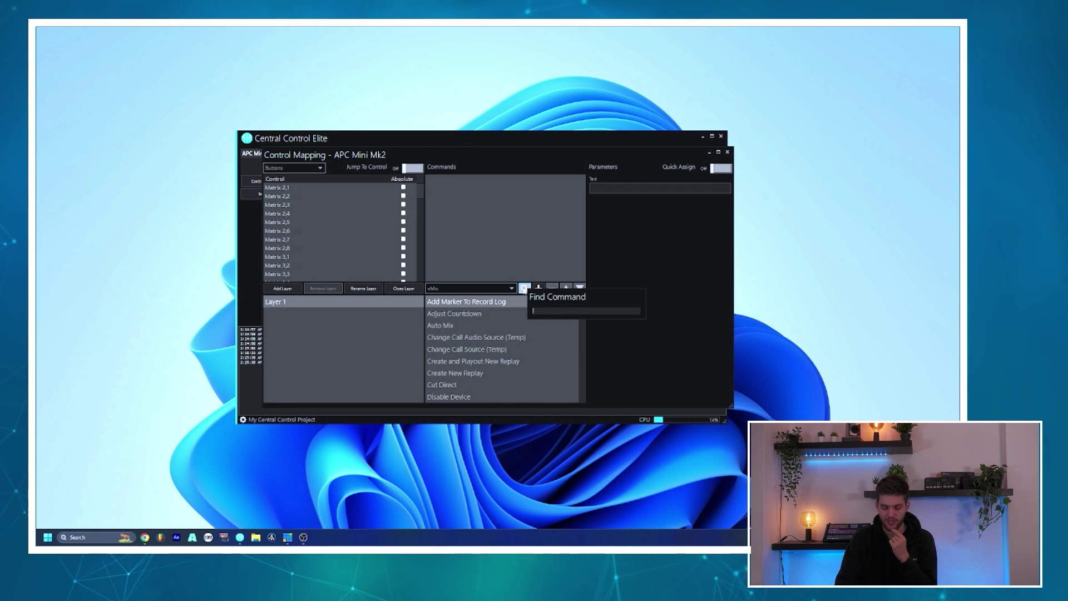
text(adjust)
key(Return)
click(539, 288)
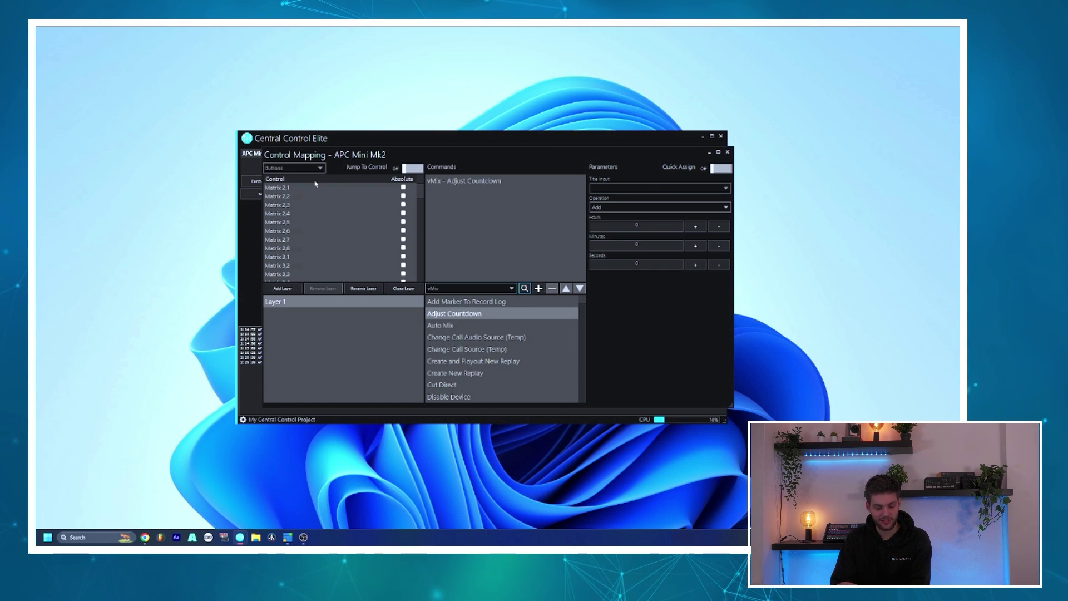
Remove the vMix Adjust Countdown command from the matrix button's assigned commands.
click(445, 182)
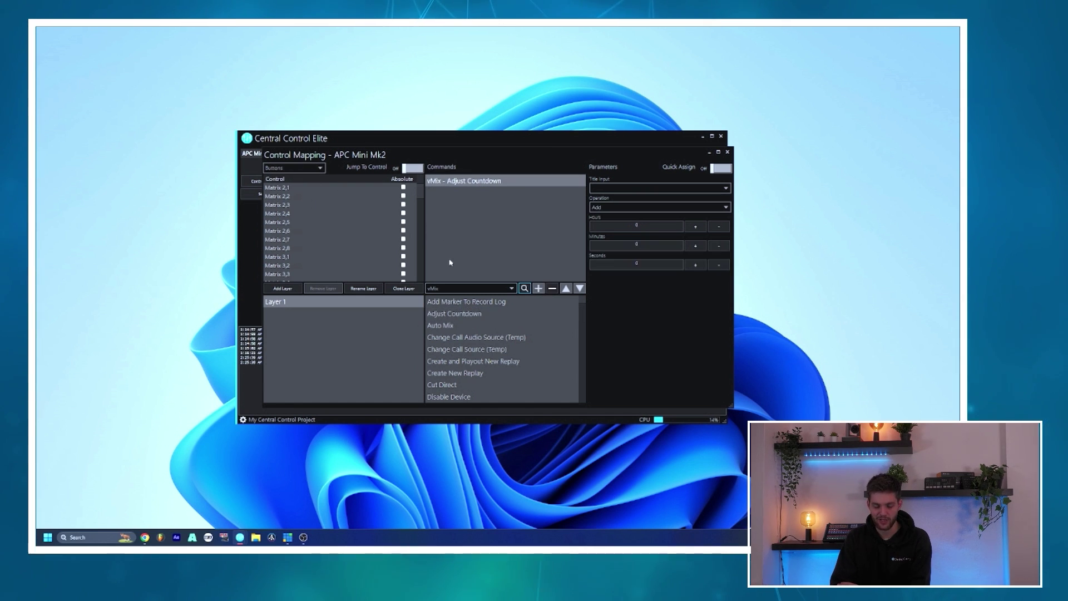
click(552, 288)
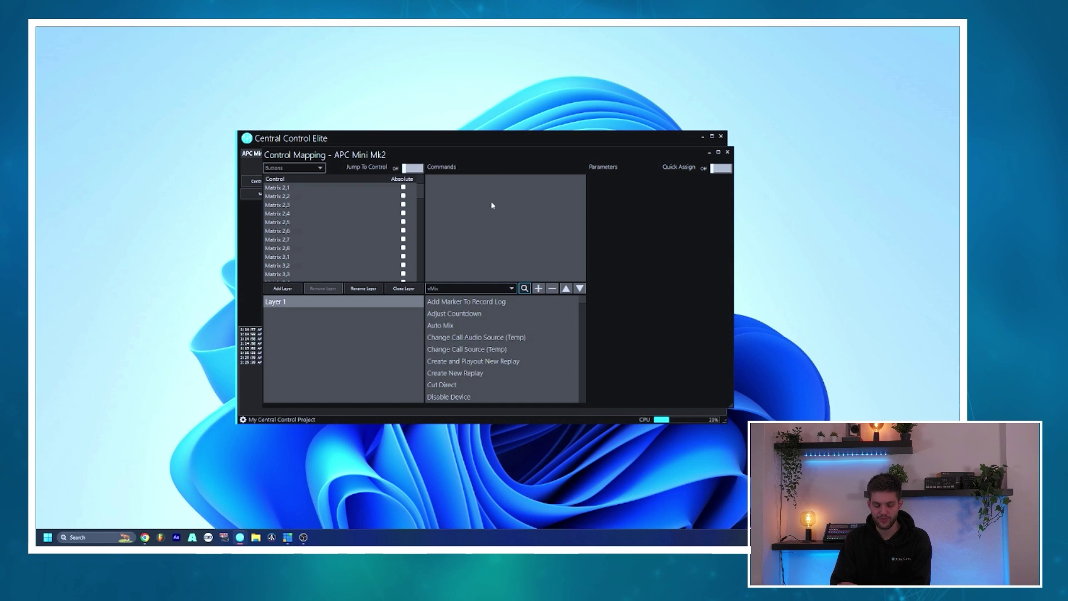
Search the vMix commands for "set mix" and choose Set Mix Preview.
click(466, 301)
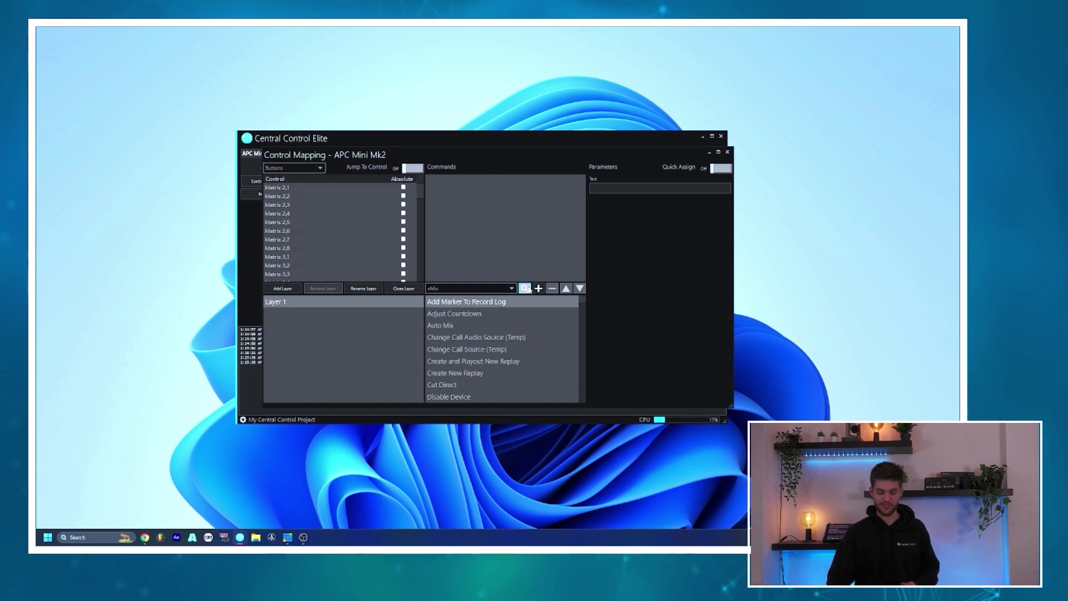
click(289, 539)
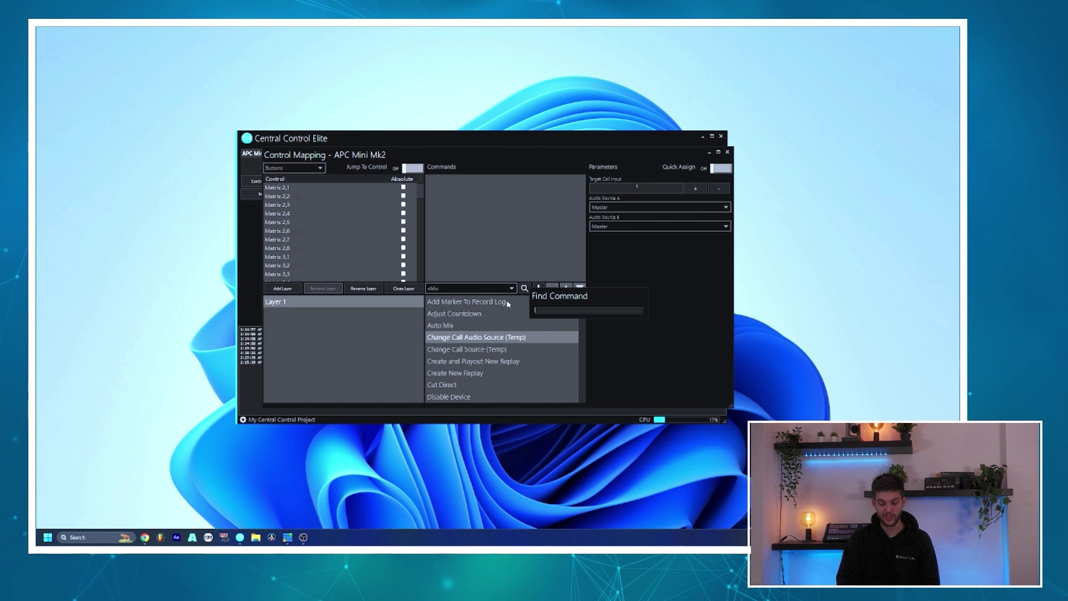
text(set mix)
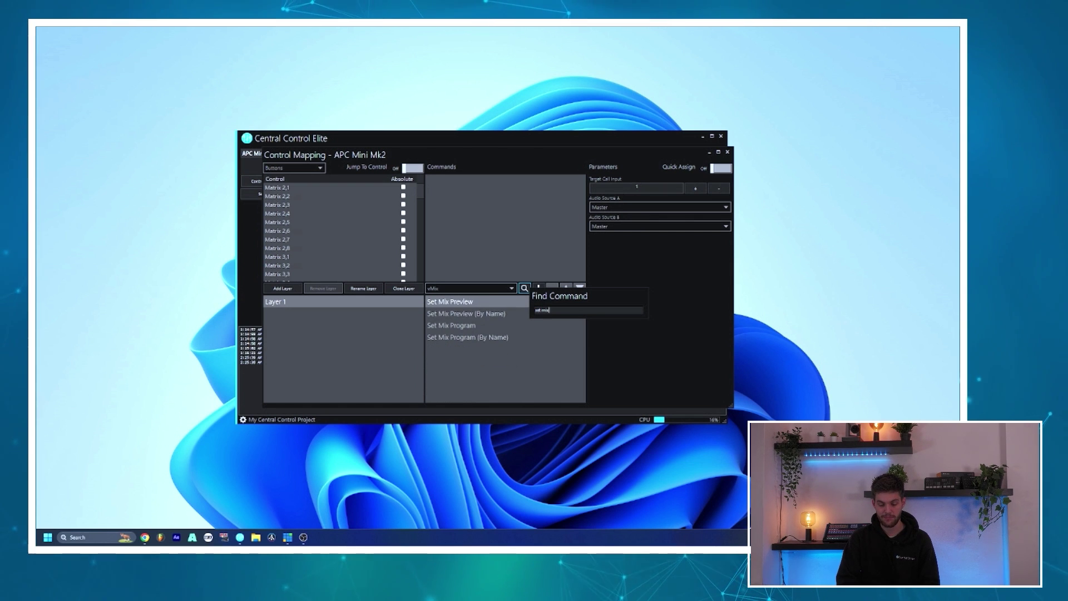
click(508, 304)
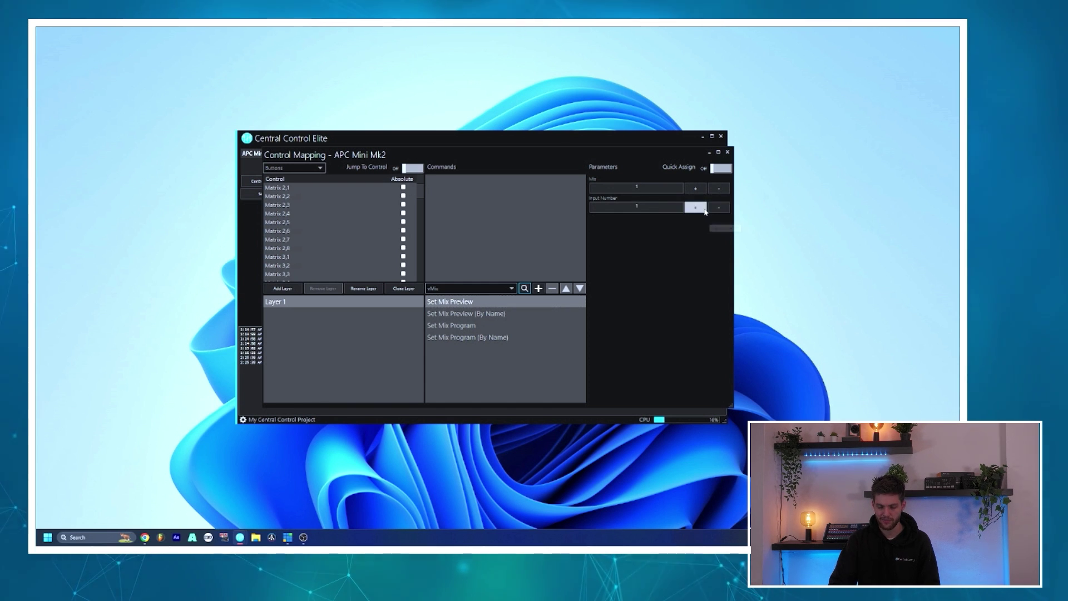
Turn on Quick Assign and assign Set Mix Preview with consecutive input numbers to Matrix 1,1 through Matrix 1,4.
scroll(420, 179, up, 3)
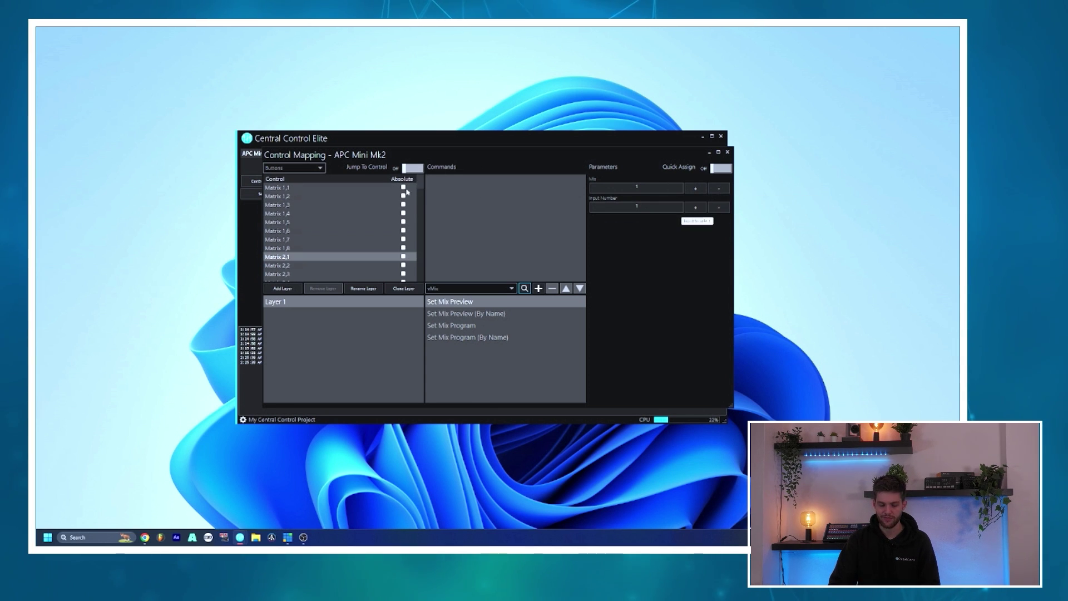
click(342, 190)
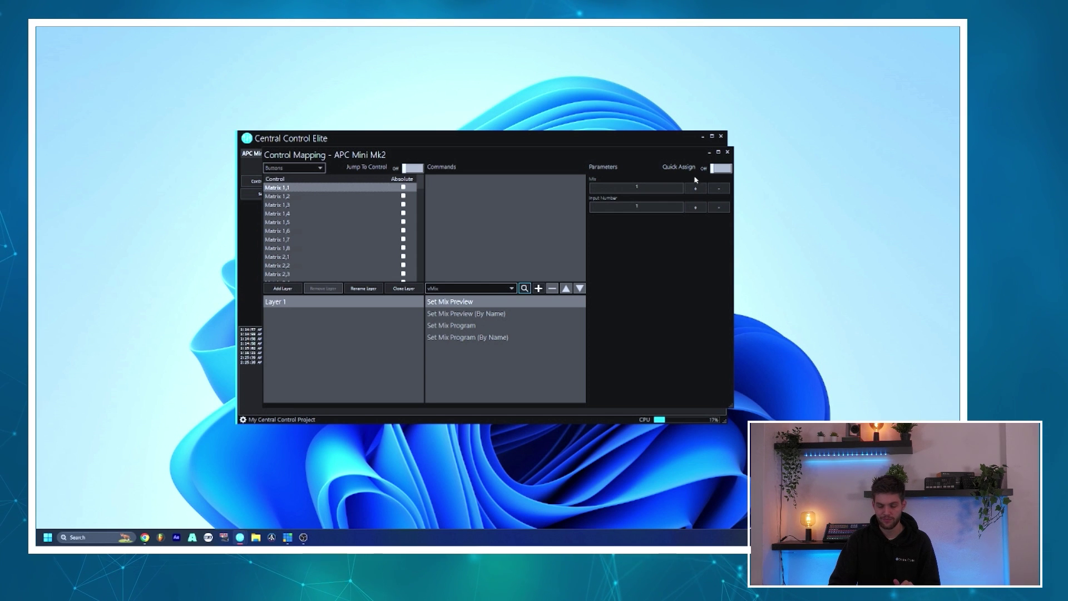
click(720, 168)
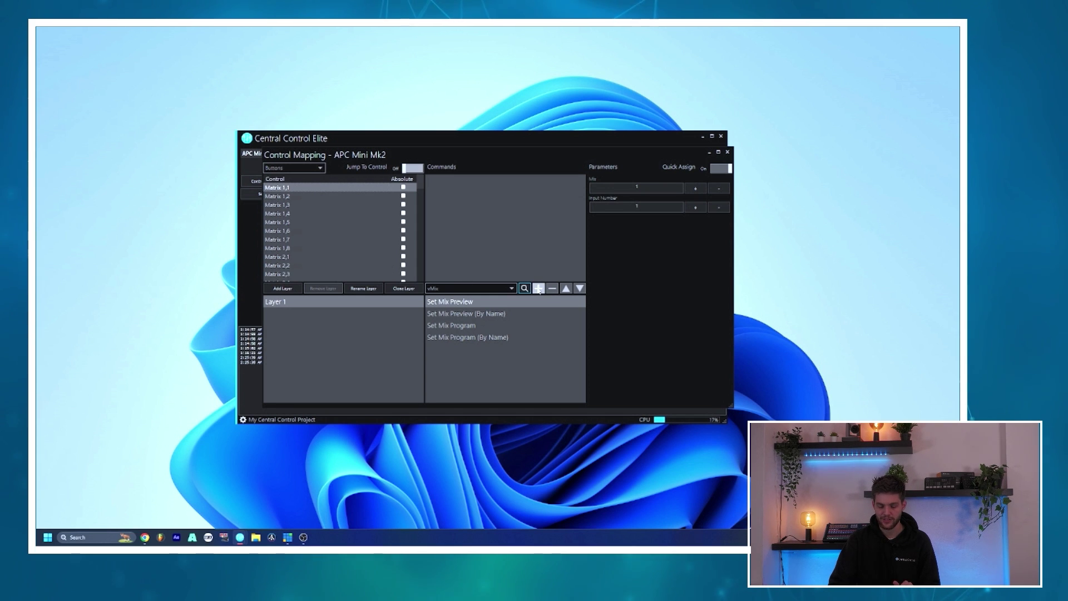
key(Down)
key(Down)
key(Down)
key(Down)
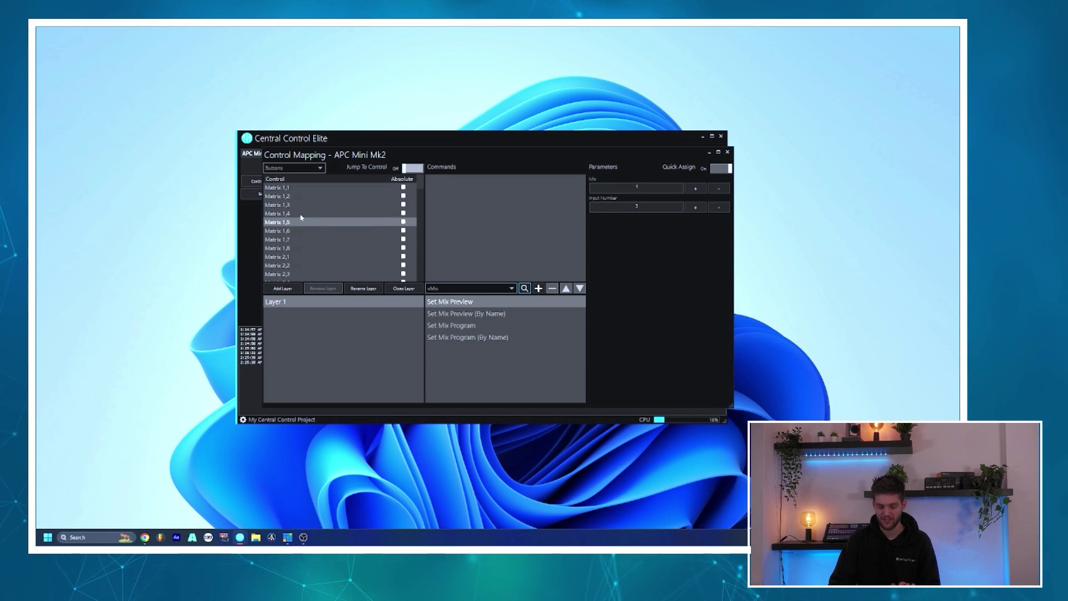
Check the Set Mix Preview assignments and input numbers of Matrix 1,1, 1,2 and 1,3.
click(336, 189)
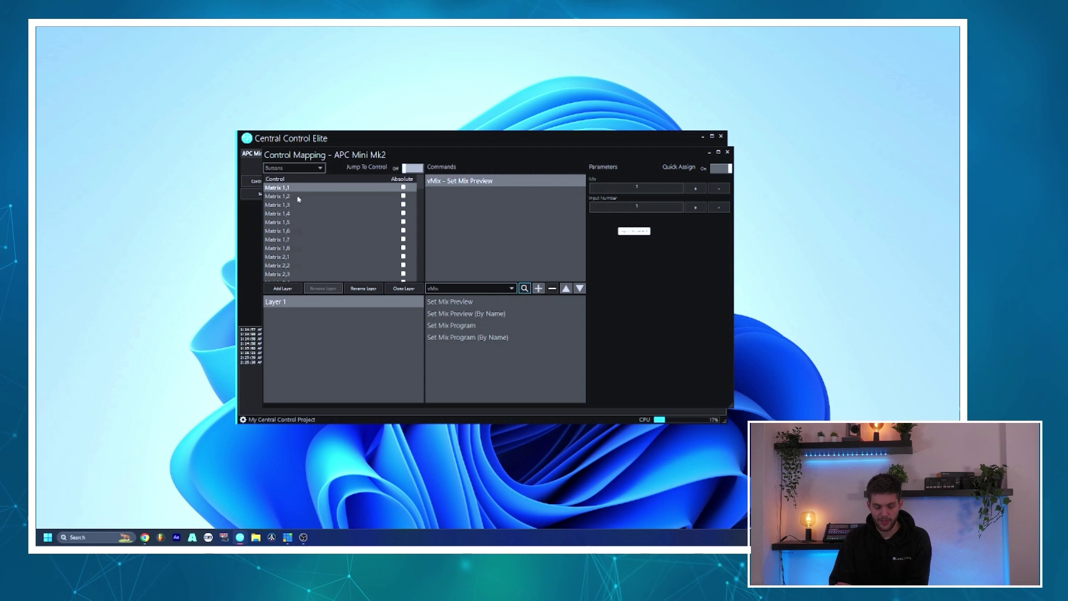
click(283, 205)
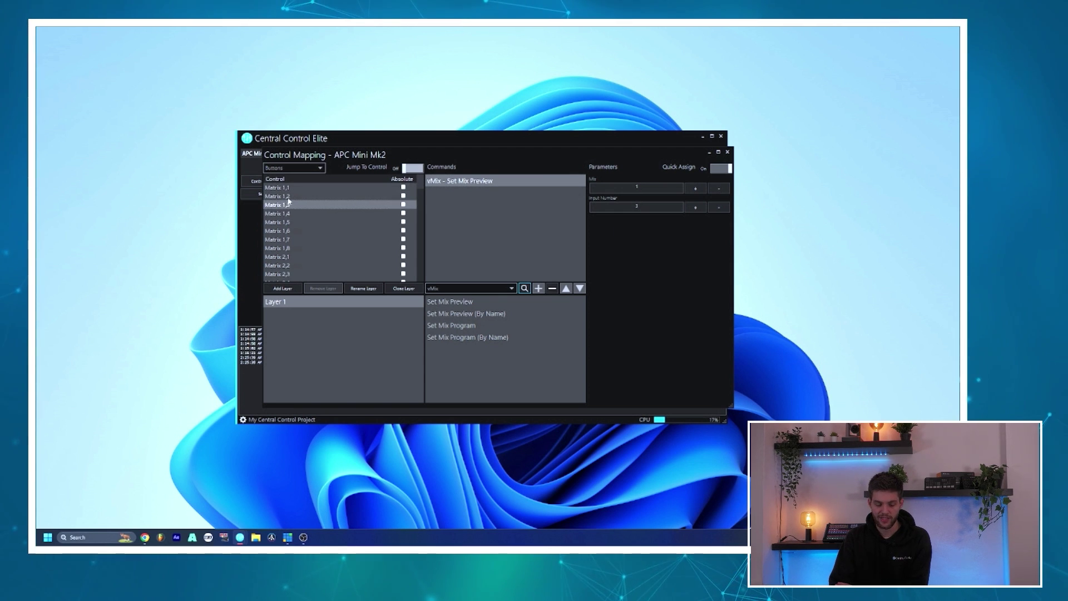
click(286, 197)
click(284, 192)
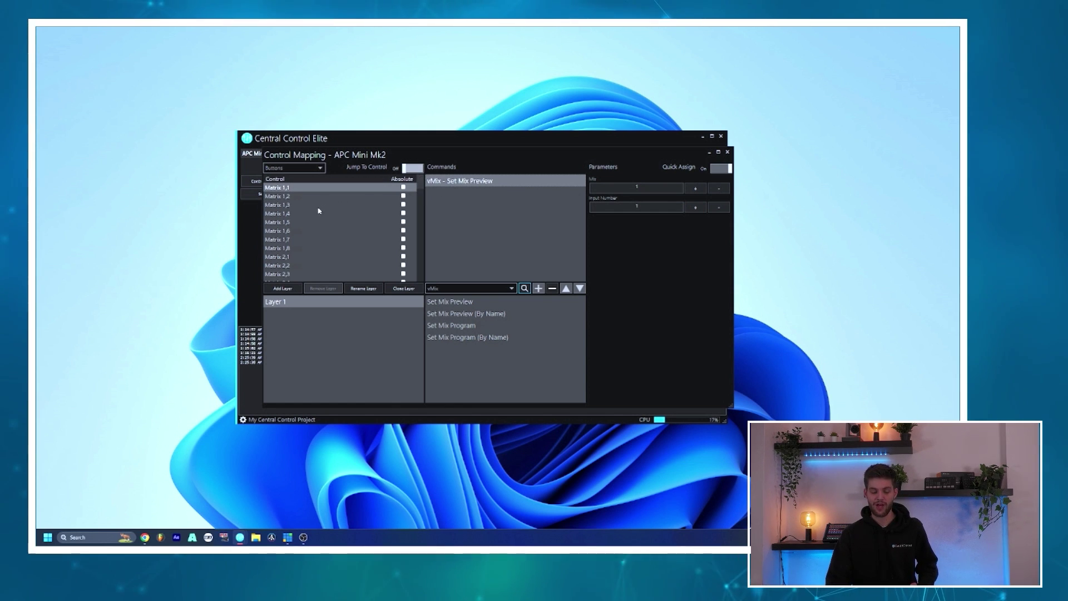
Delete all commands from Matrix 1,1 through Matrix 1,4 and check the emptied buttons.
shift+click(287, 214)
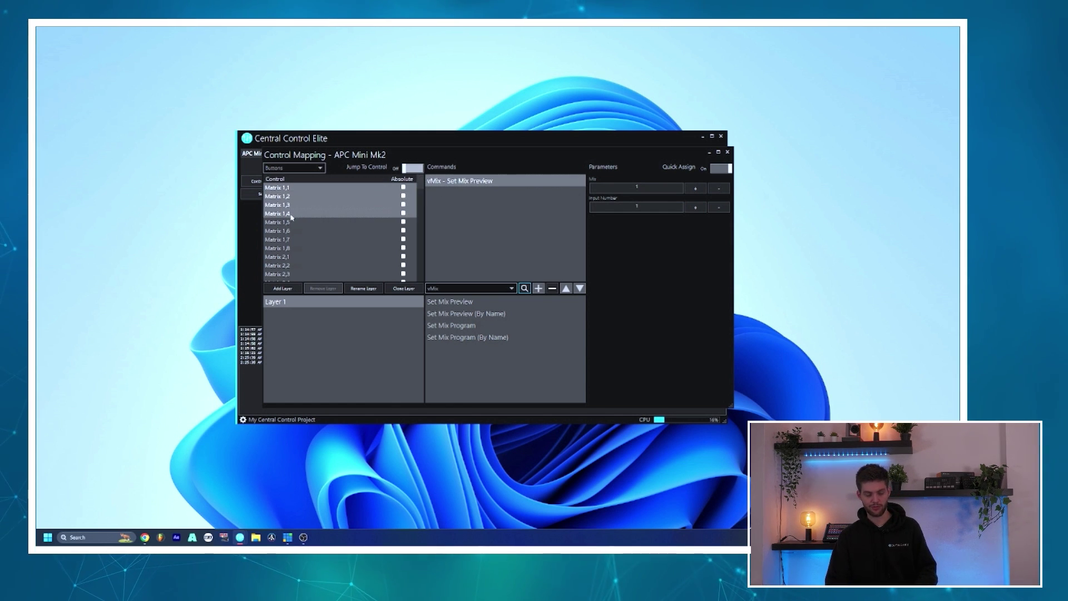
right_click(292, 210)
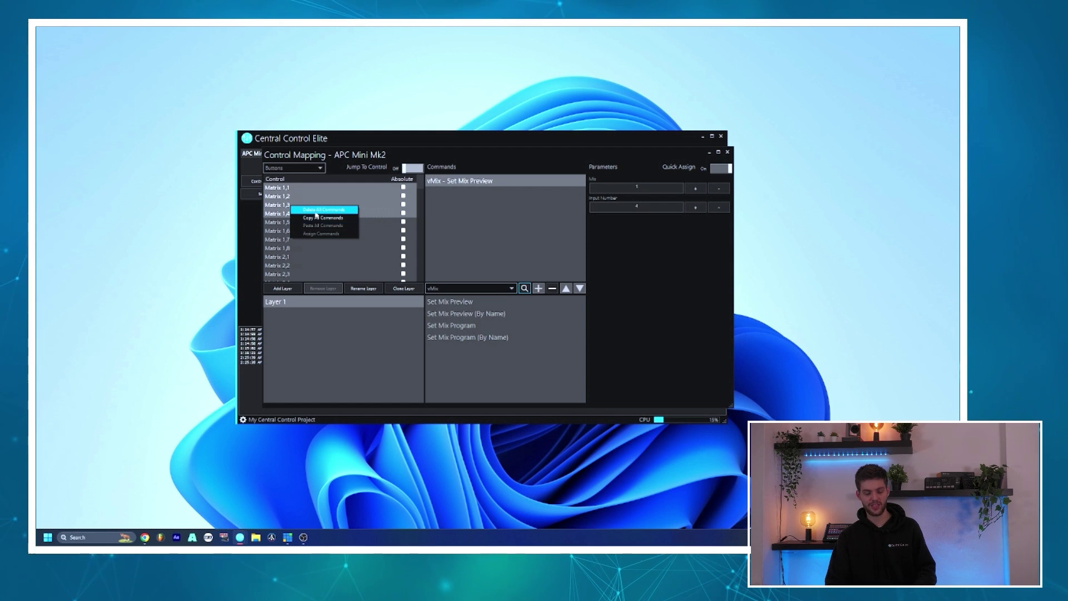
click(305, 209)
click(303, 213)
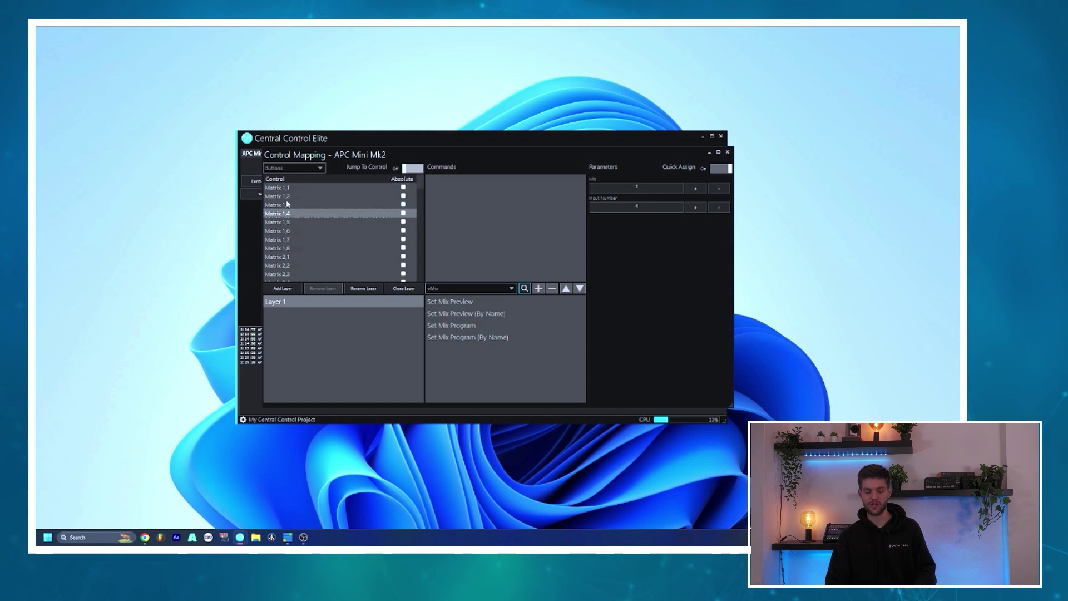
click(289, 239)
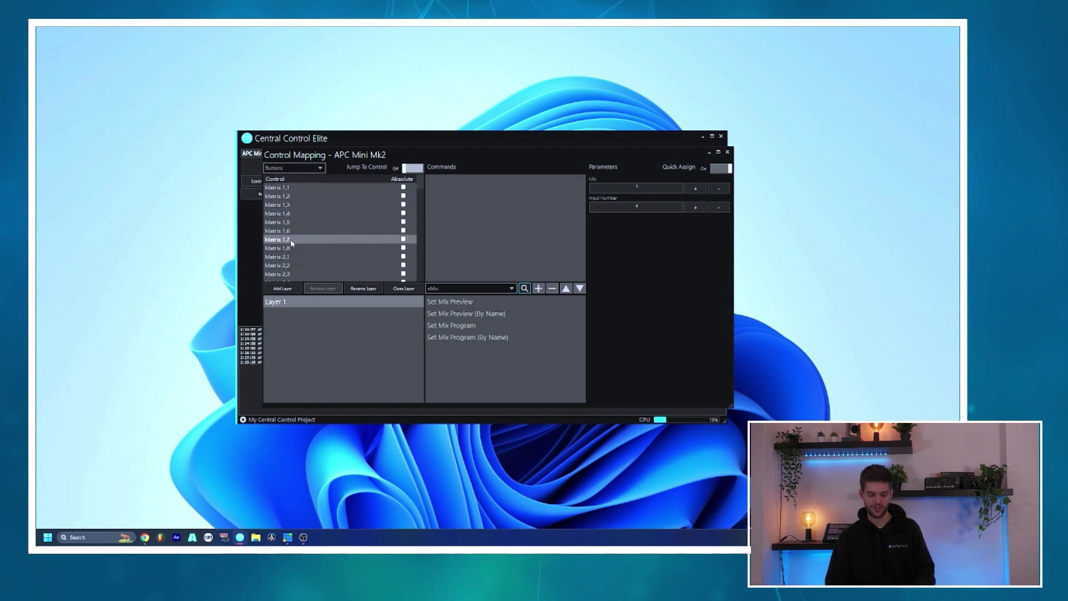
click(298, 196)
Turn off Quick Assign, assign Set Mix Preview to Matrix 1,1 through Matrix 1,4 in one go, and check Matrix 1,2.
click(295, 188)
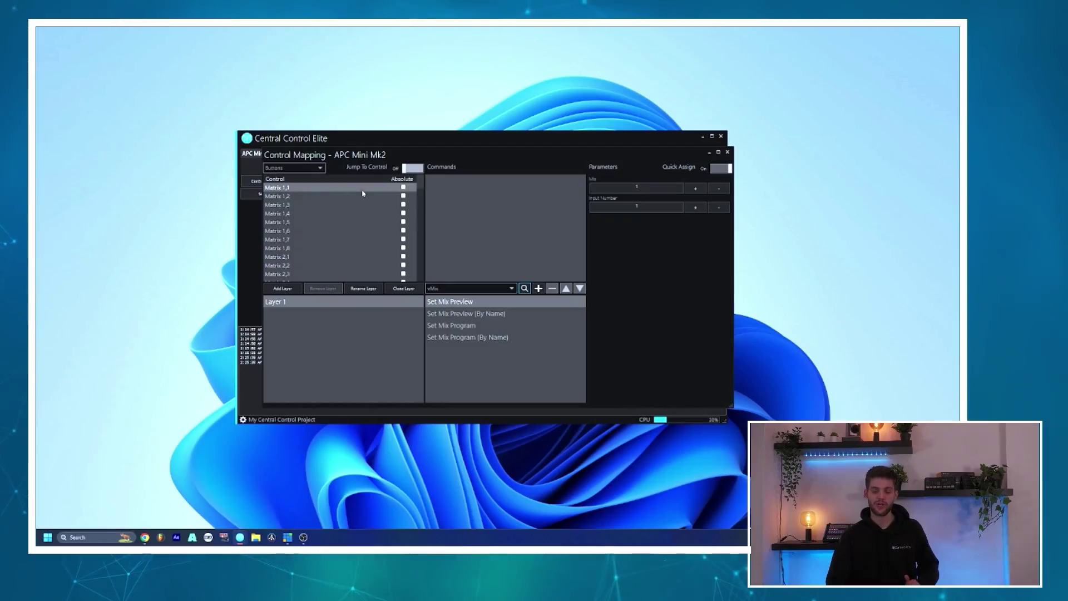
click(719, 169)
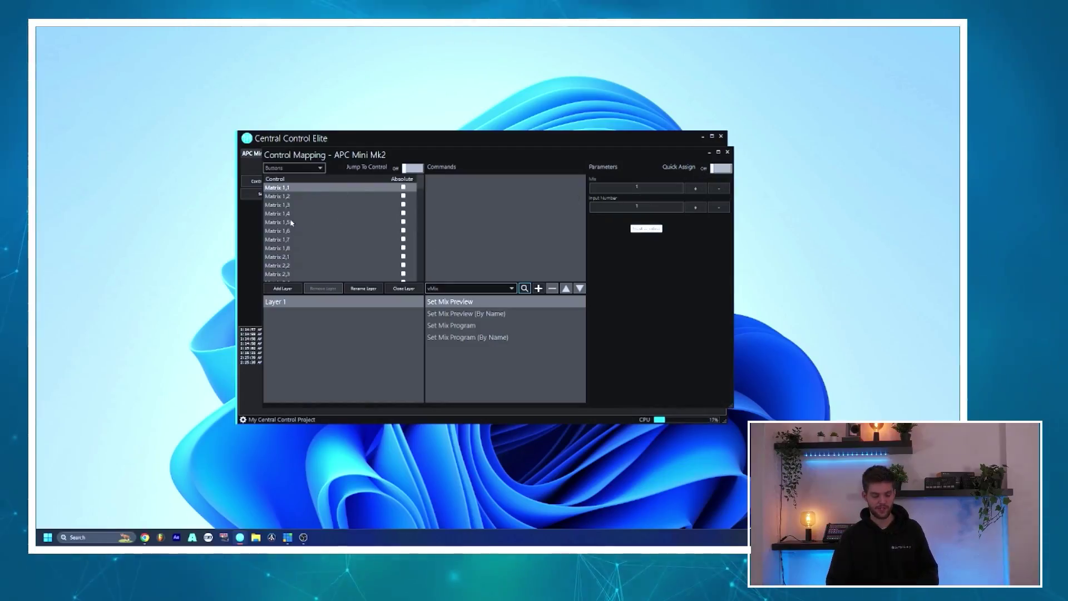
shift+click(284, 216)
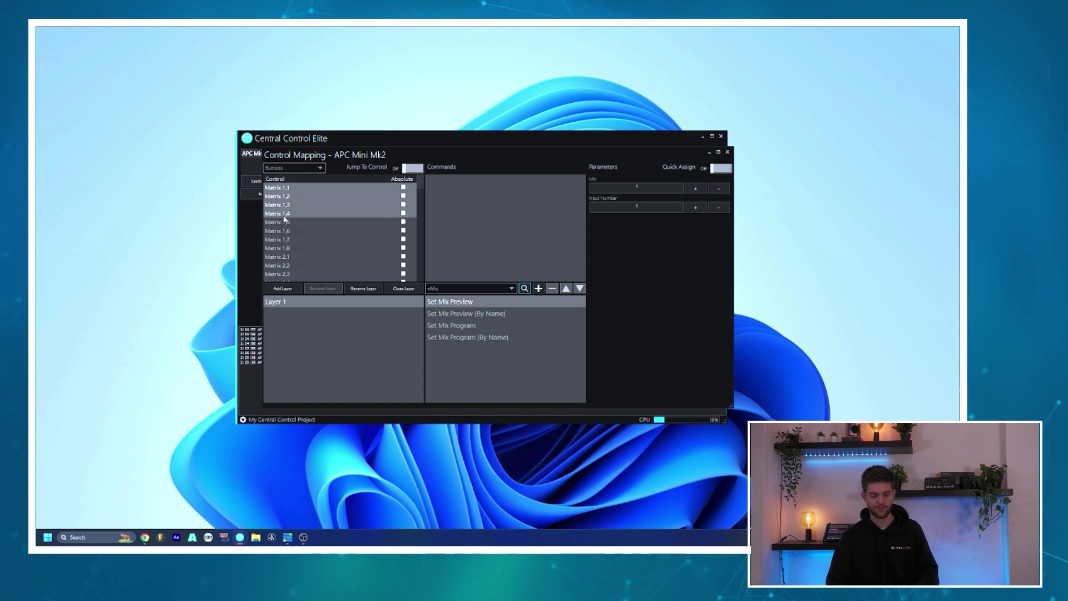
right_click(289, 216)
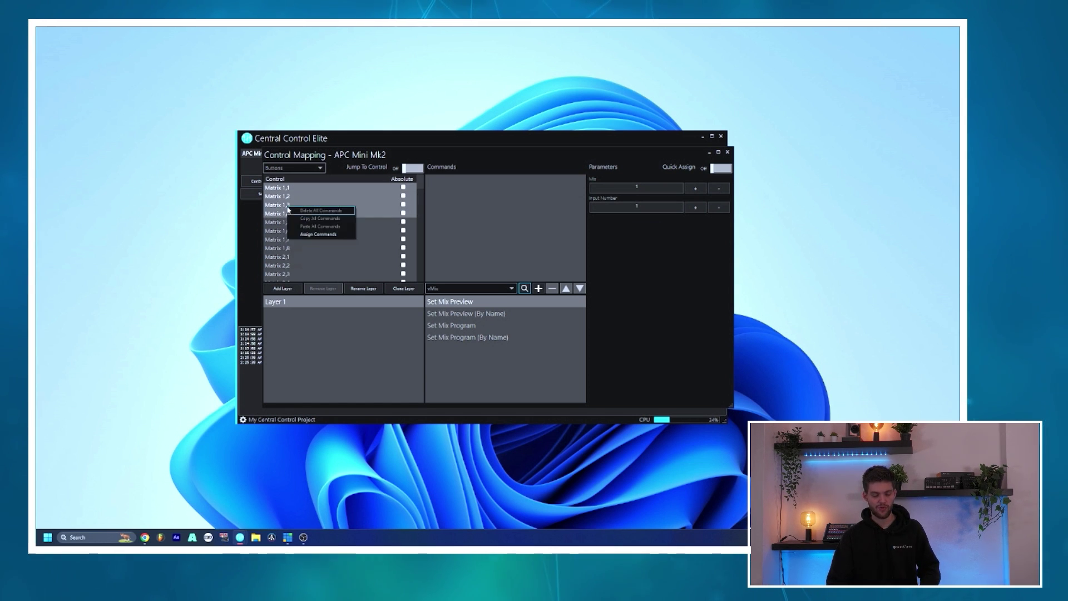
click(301, 234)
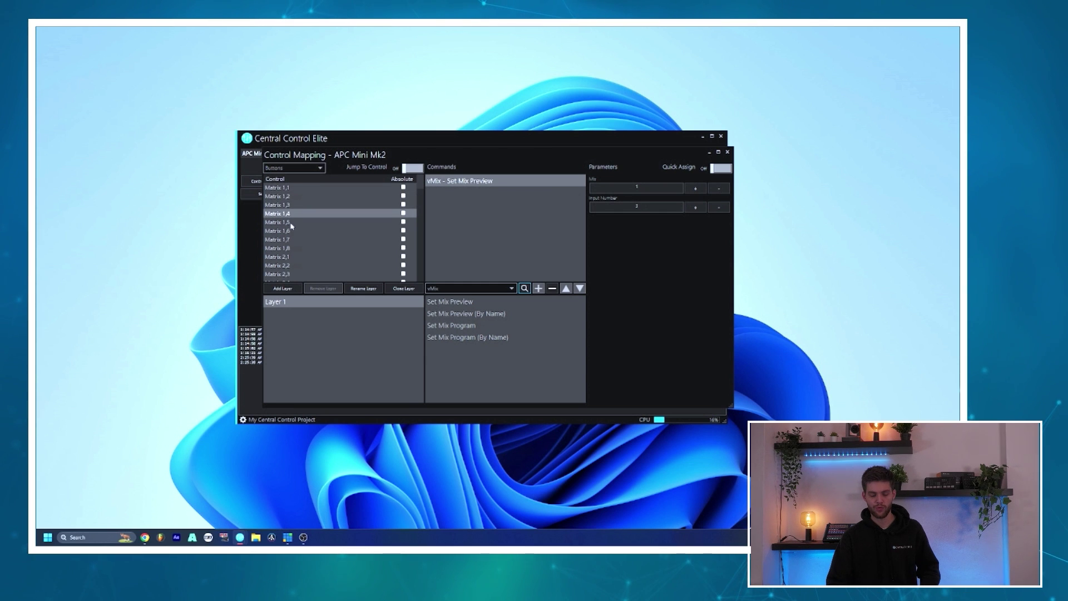
click(297, 196)
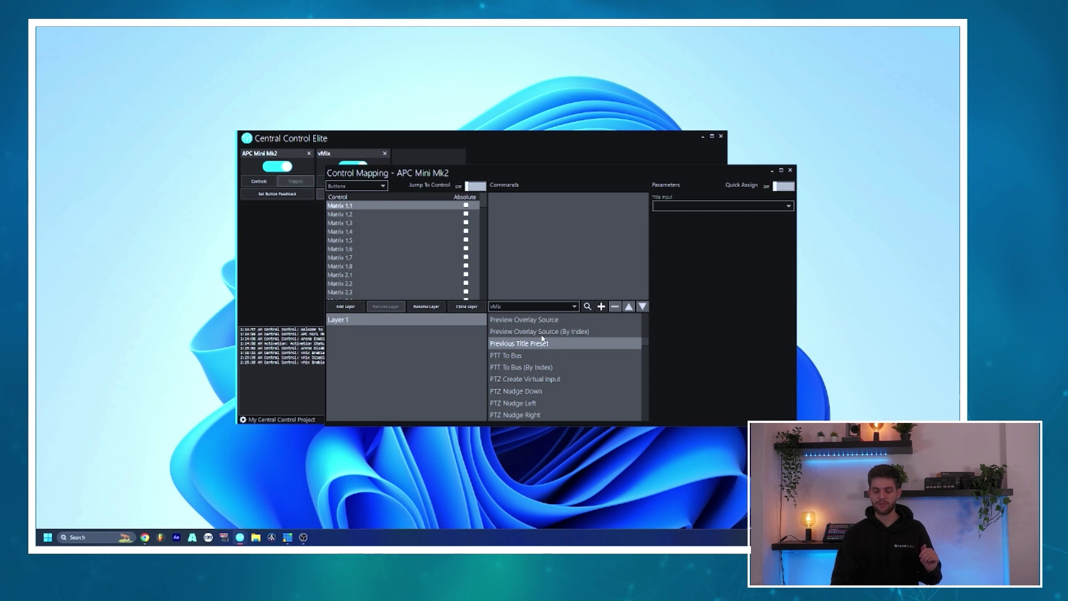
scroll(578, 351, up, 10)
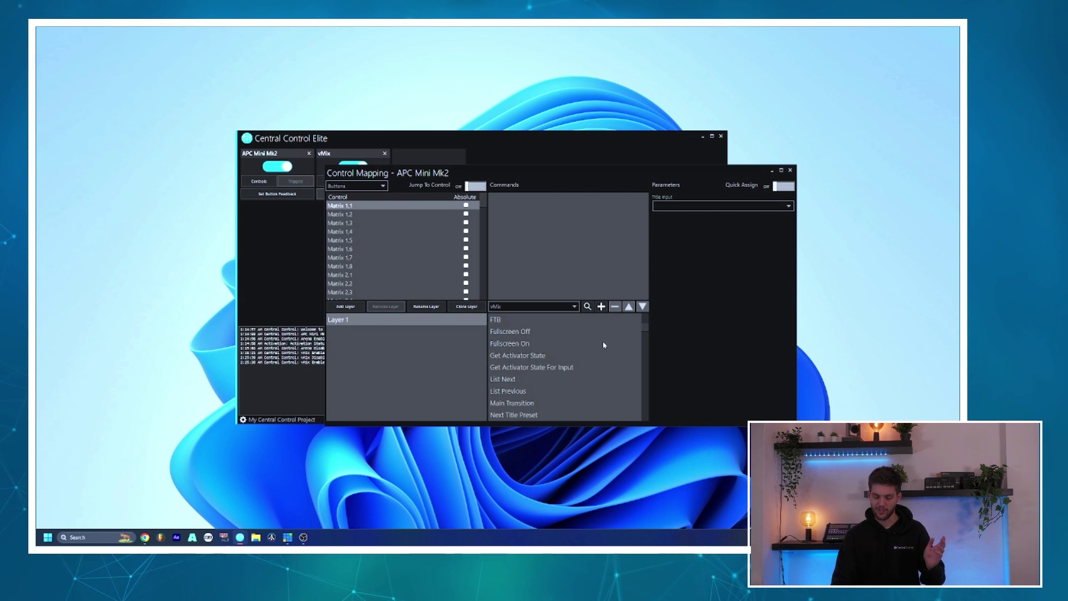
Inspect the parameters of Set Mix Program and a transition command in the vMix button command list.
scroll(604, 345, down, 10)
click(559, 359)
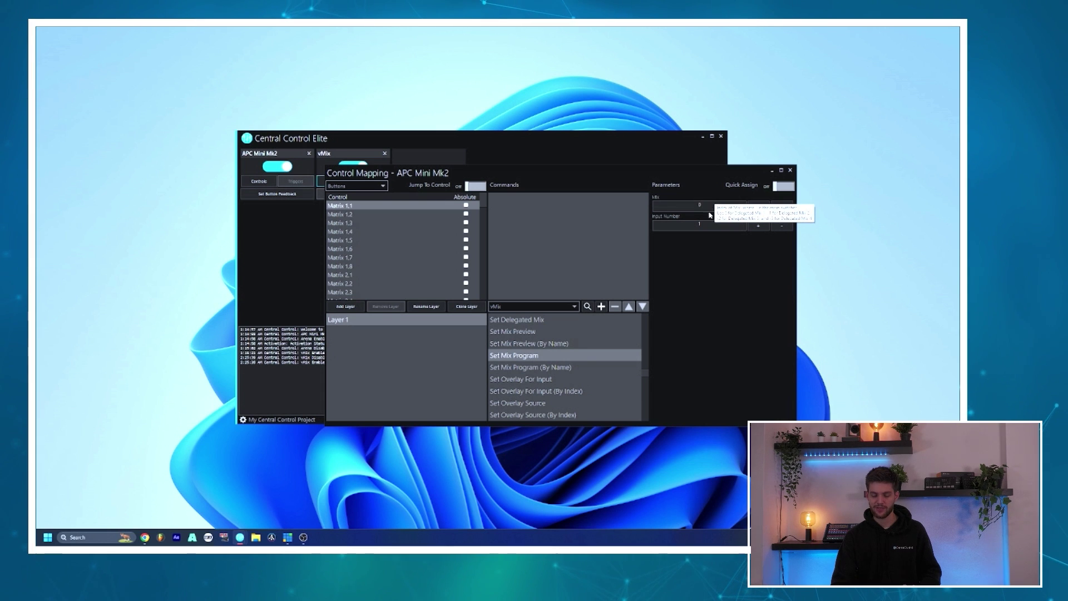
scroll(556, 362, up, 15)
click(503, 344)
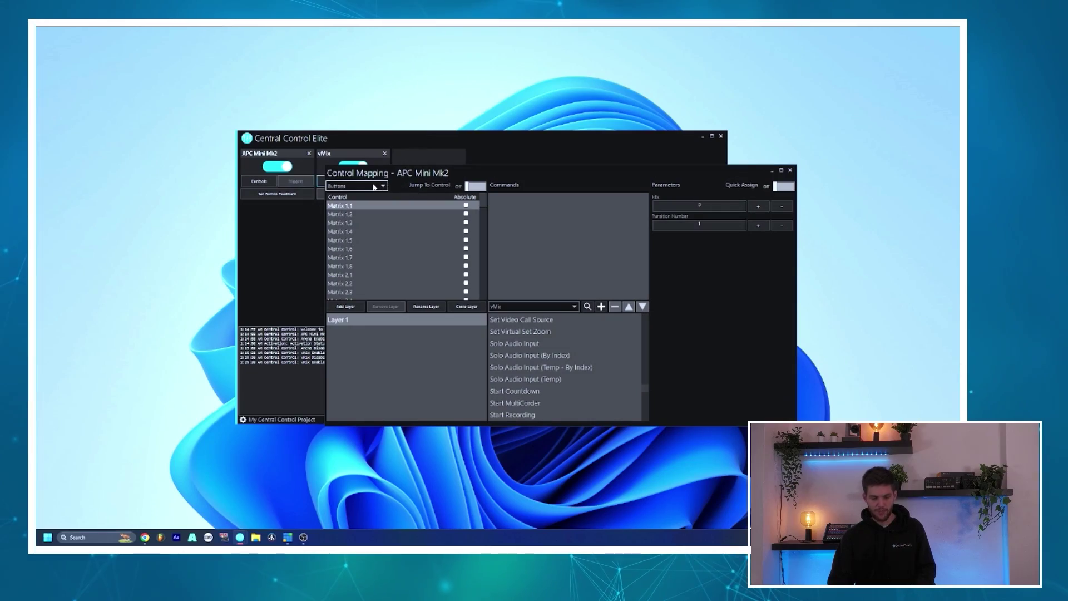
Switch to the faders and, with Quick Assign on, assign Set Mixer Level with consecutive inputs INPUT 1 to INPUT 4 to Fader 1 through Fader 4.
click(359, 186)
click(352, 205)
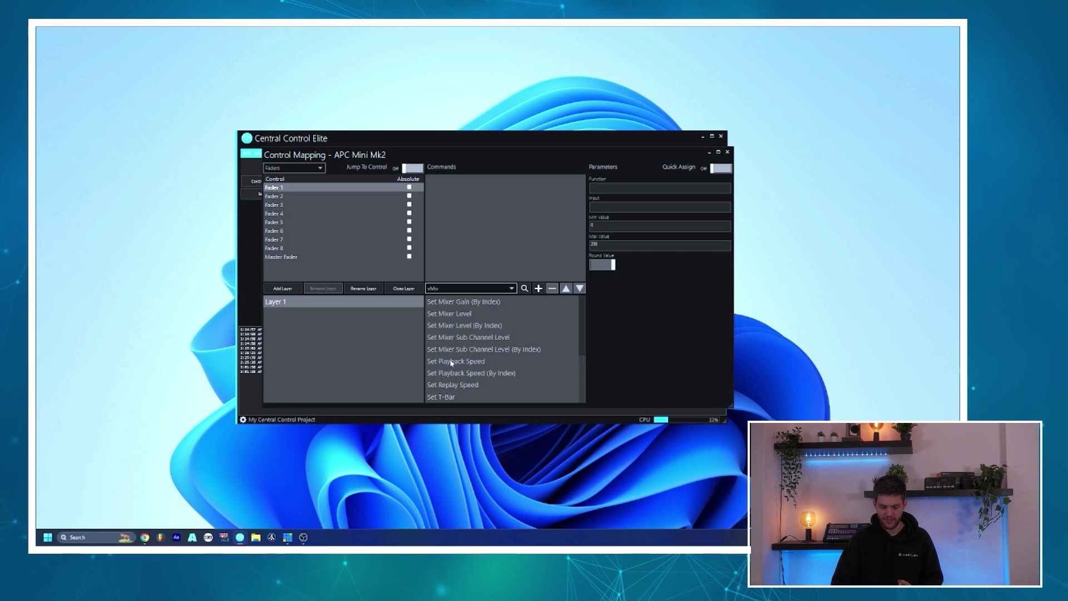
click(461, 313)
scroll(489, 309, up, 2)
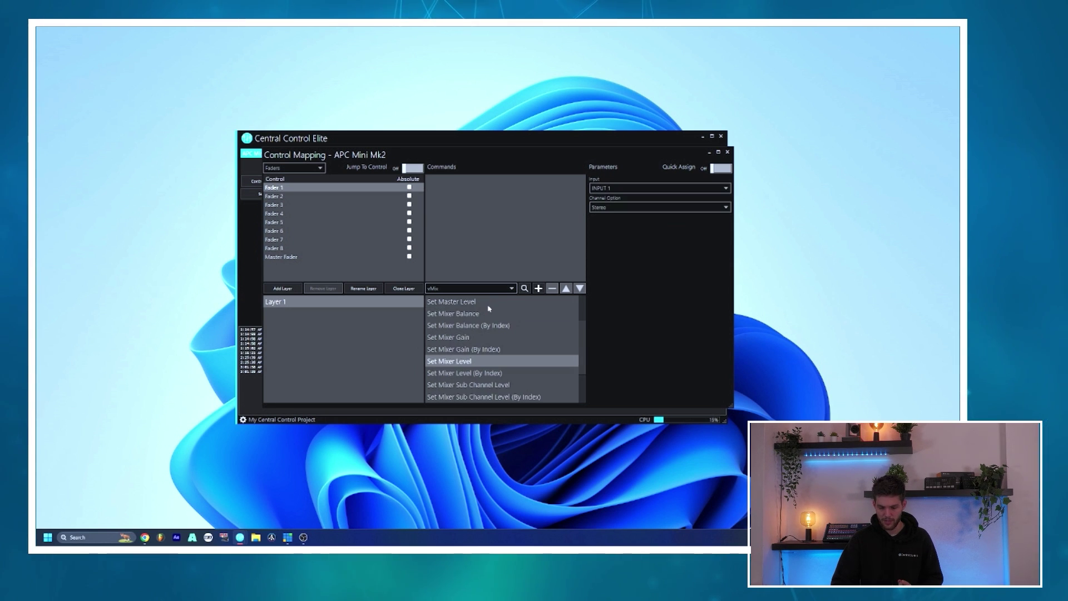
click(644, 188)
click(645, 192)
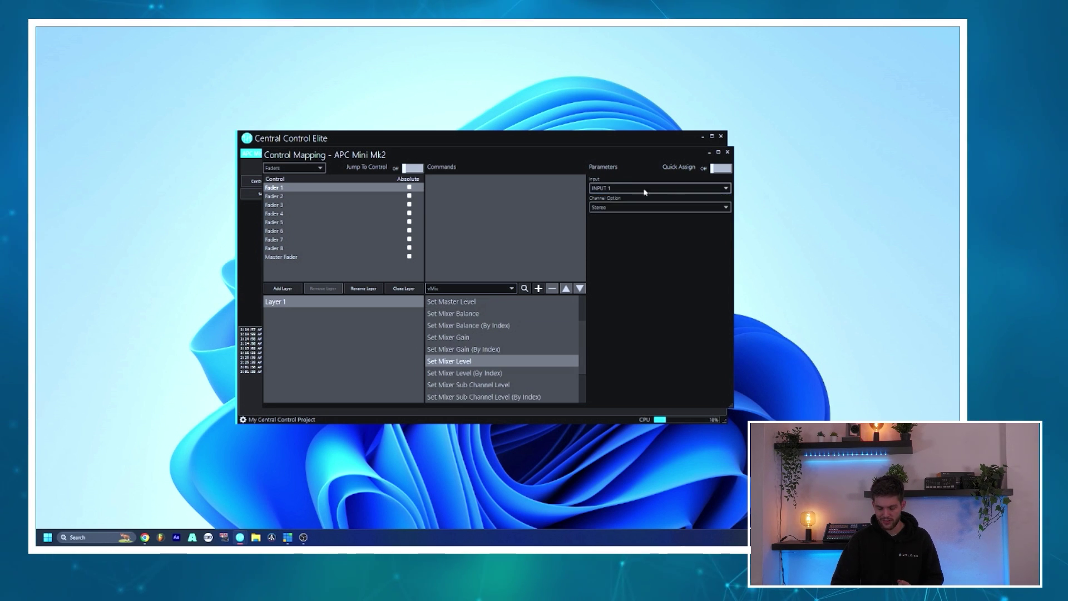
click(713, 169)
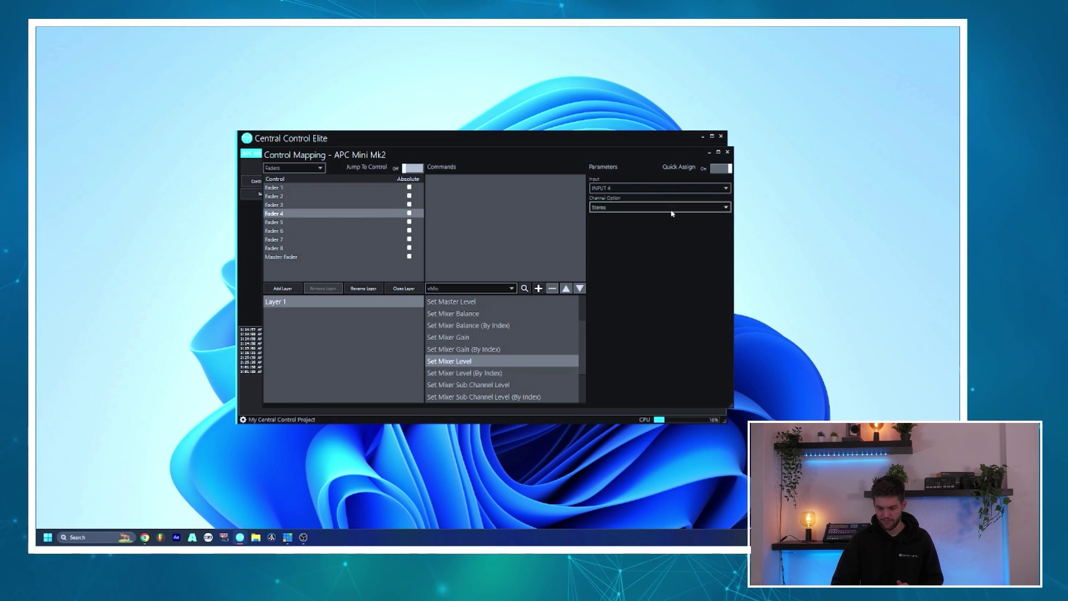
click(539, 288)
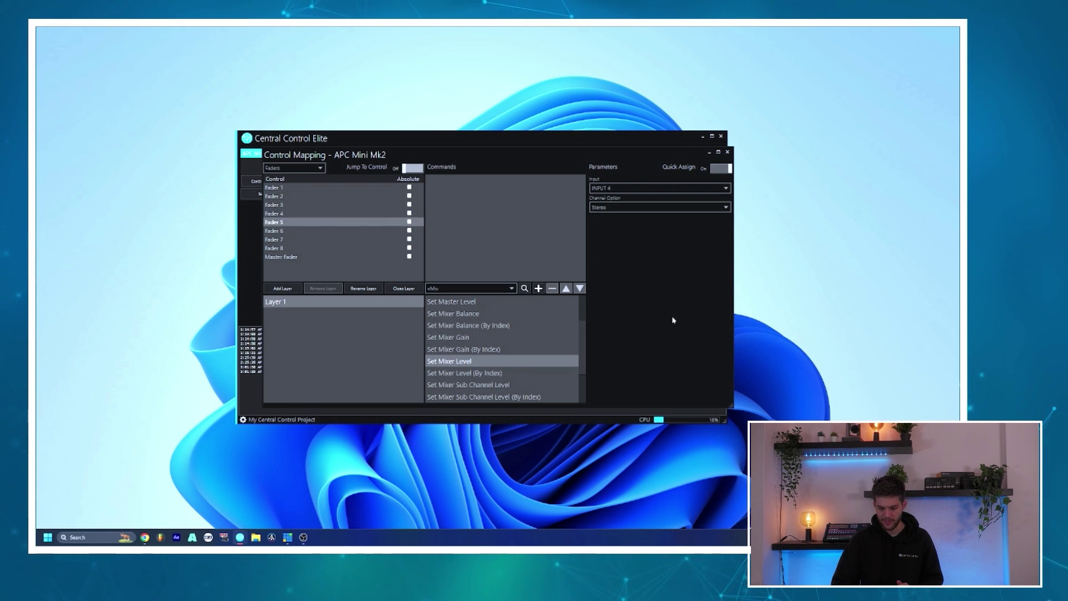
Return to the button controls, search the commands for "SET MIX" and select Set Mix Program for Matrix 1,1.
click(294, 168)
click(289, 184)
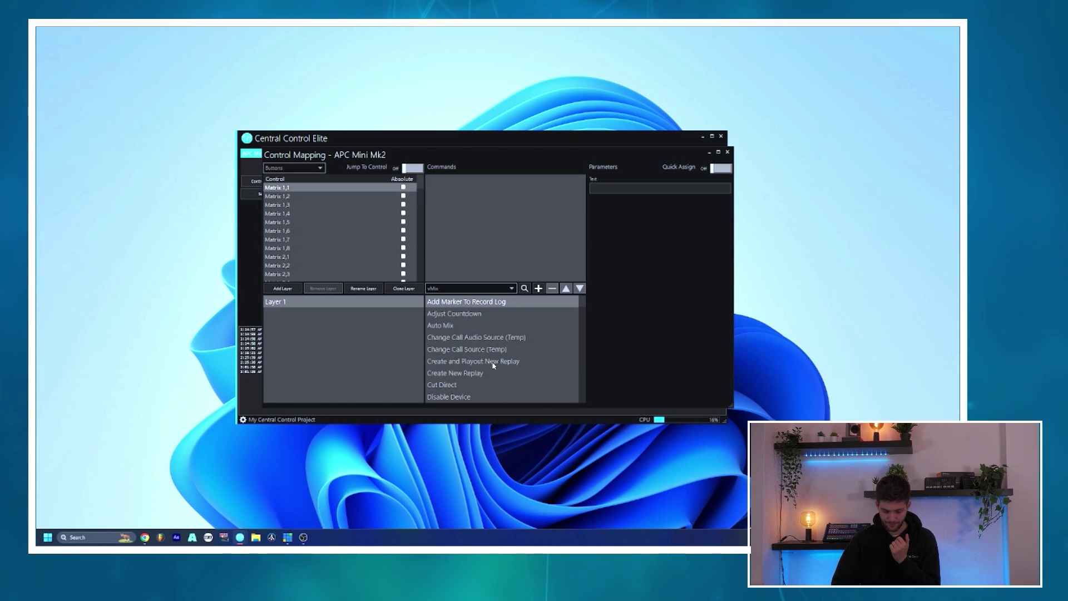
click(524, 287)
text(SET)
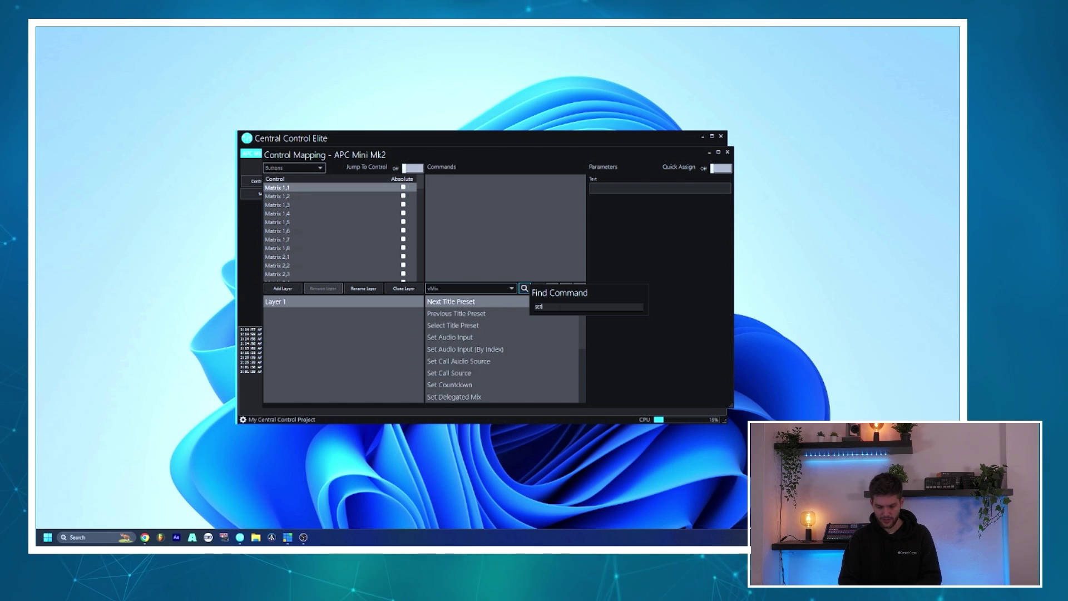
text( MIX)
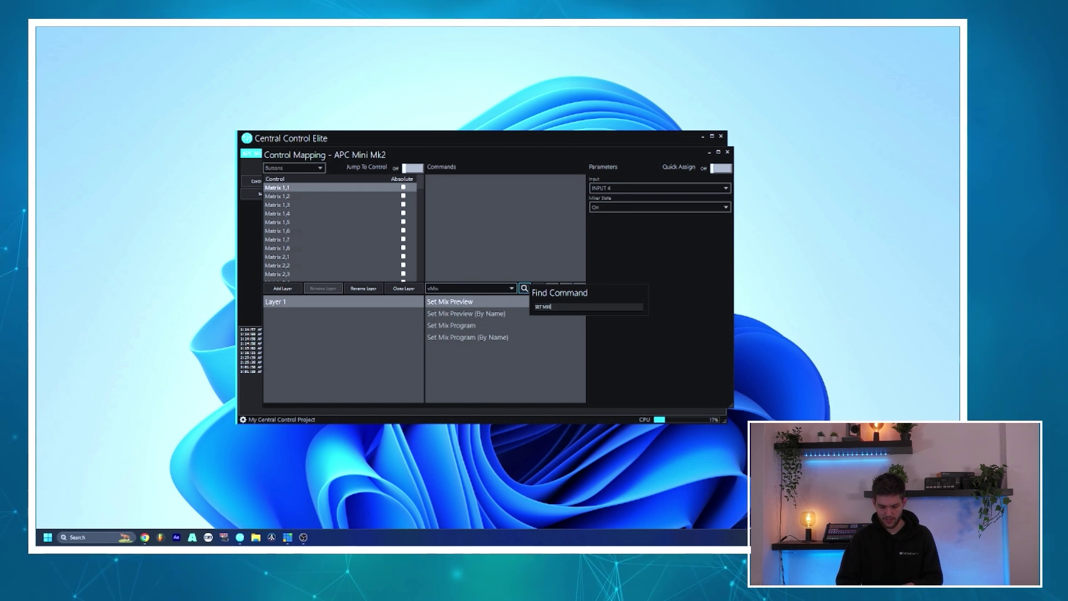
click(482, 324)
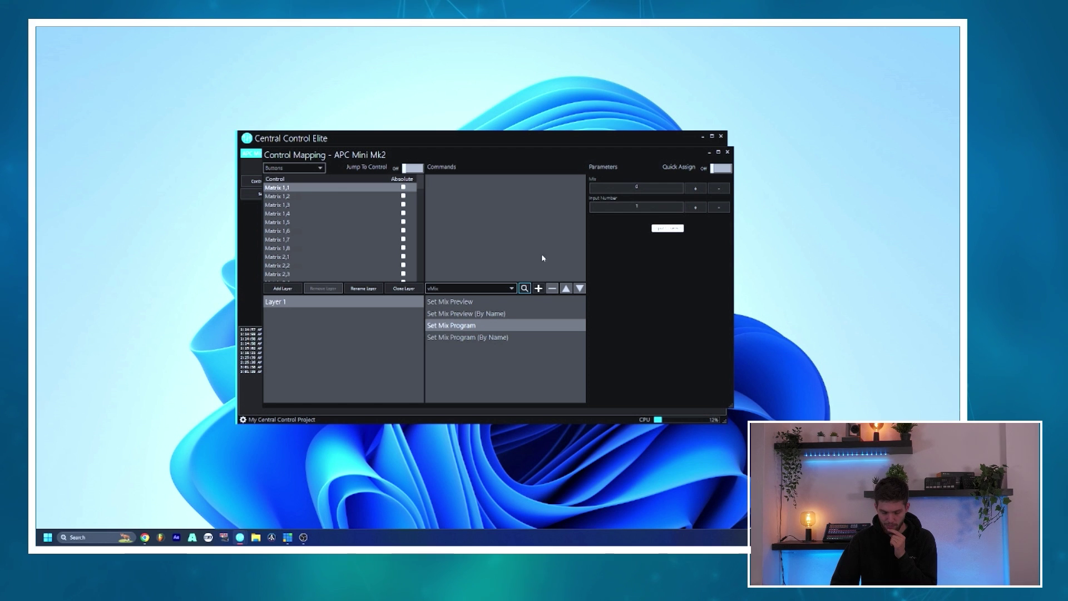
Turn on Quick Assign and assign Set Mix Program with consecutive input numbers to Matrix 1,1 through Matrix 1,4.
click(695, 167)
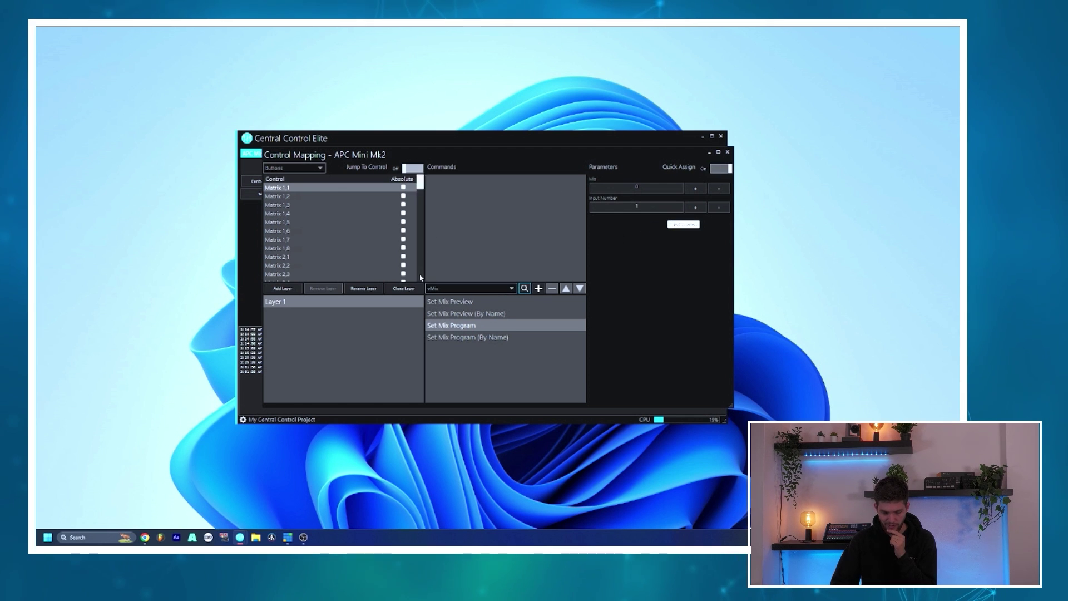
click(538, 288)
click(539, 289)
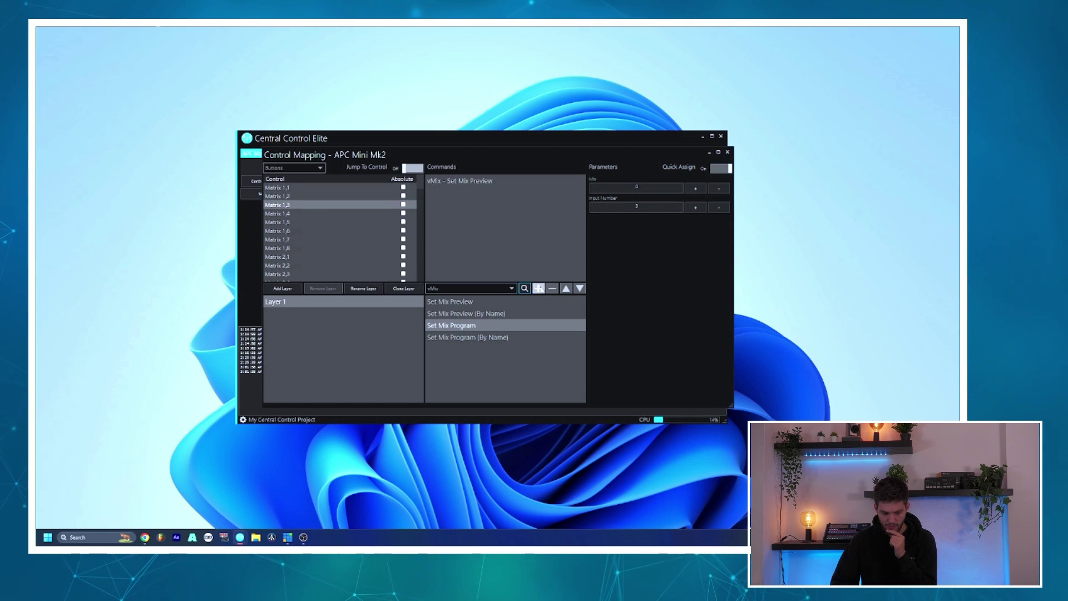
click(539, 288)
click(538, 288)
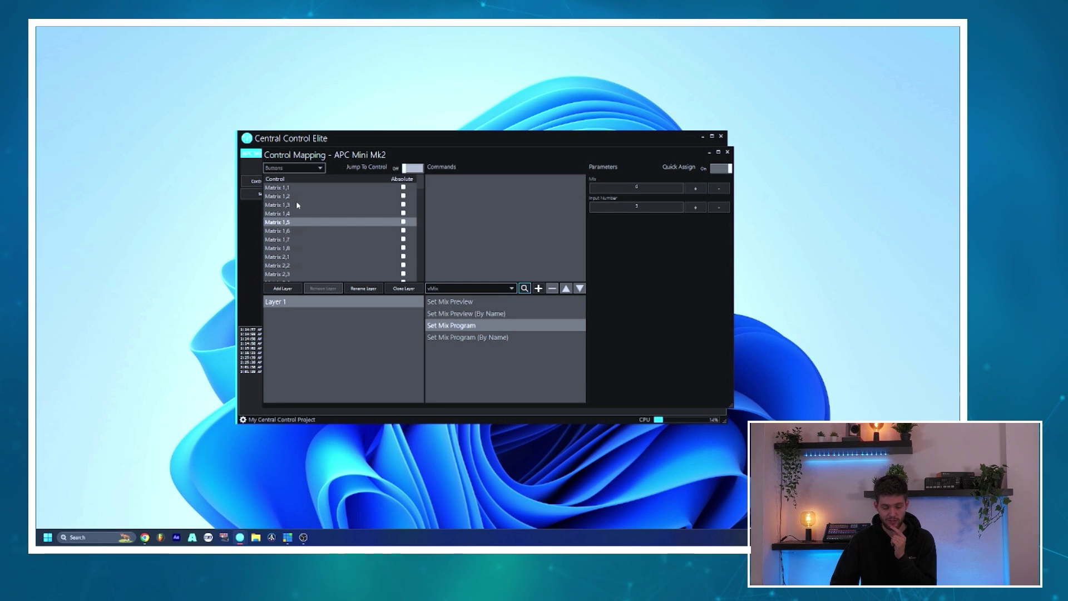
Select Matrix 2,1 using Jump To Control and assign Set Mix Preview with consecutive input numbers to Matrix 2,1 through Matrix 2,4.
click(410, 168)
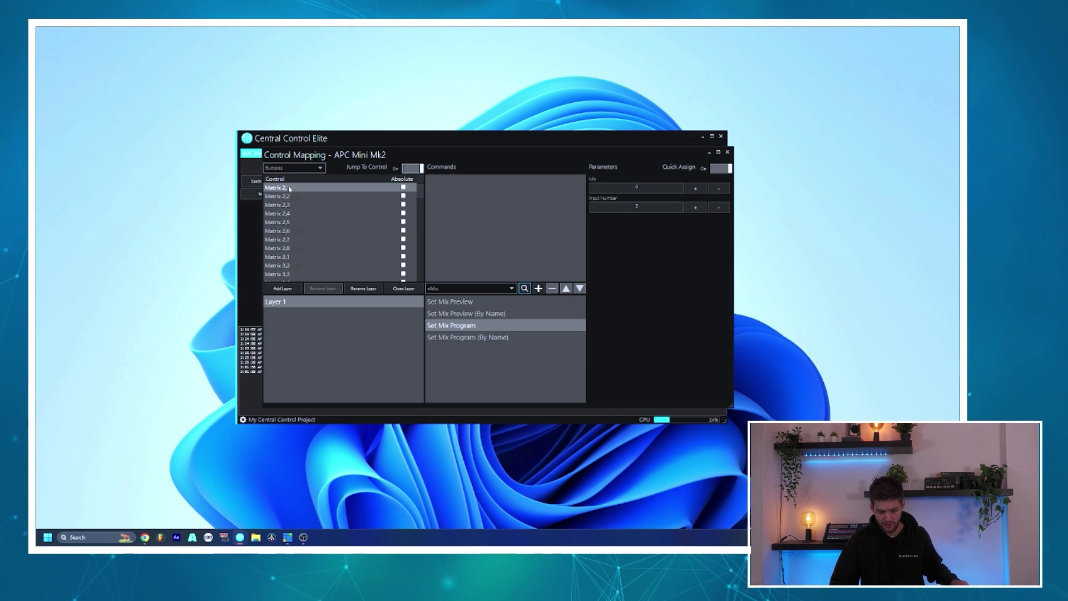
click(412, 168)
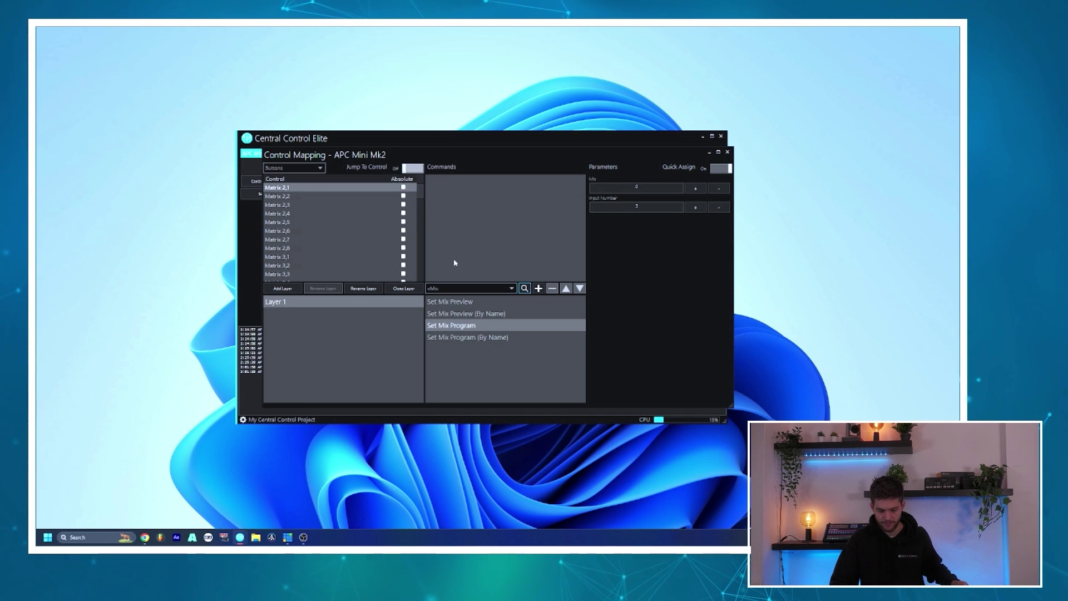
click(453, 303)
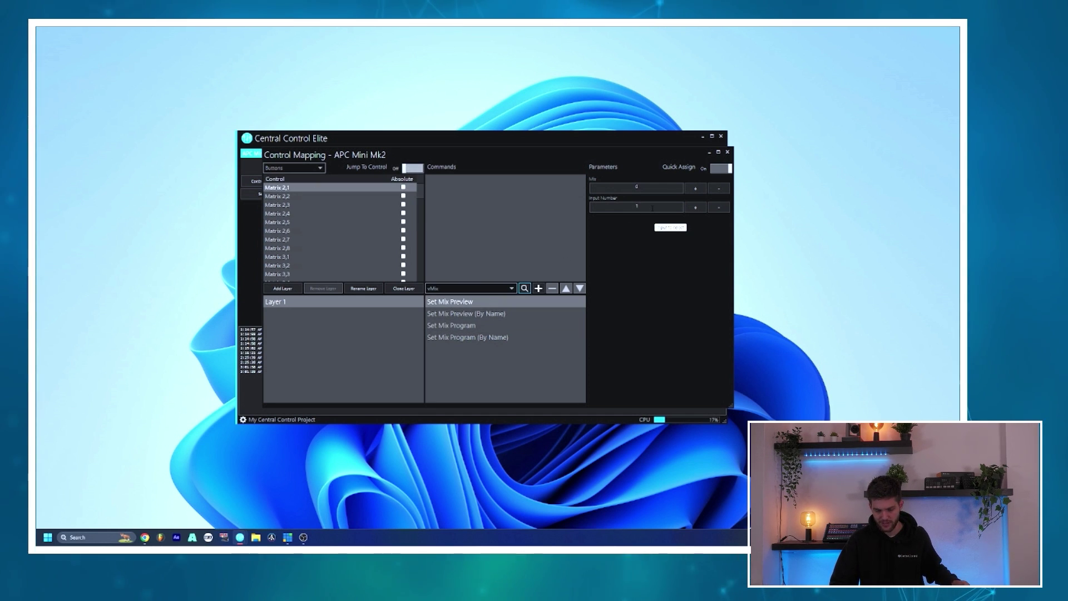
click(538, 288)
click(538, 288)
click(538, 288)
click(538, 288)
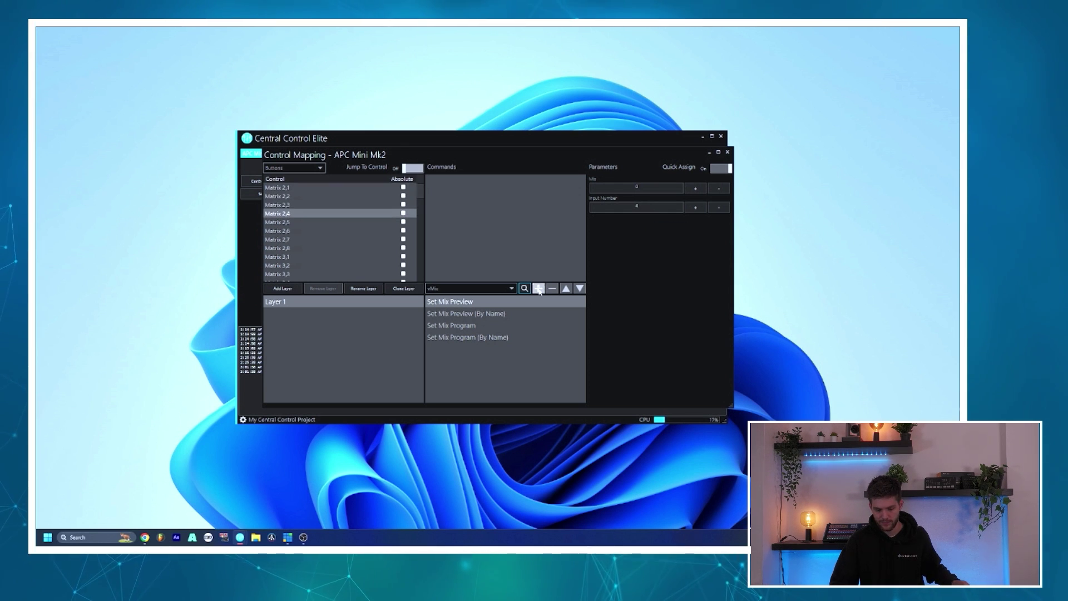
scroll(418, 198, up, 2)
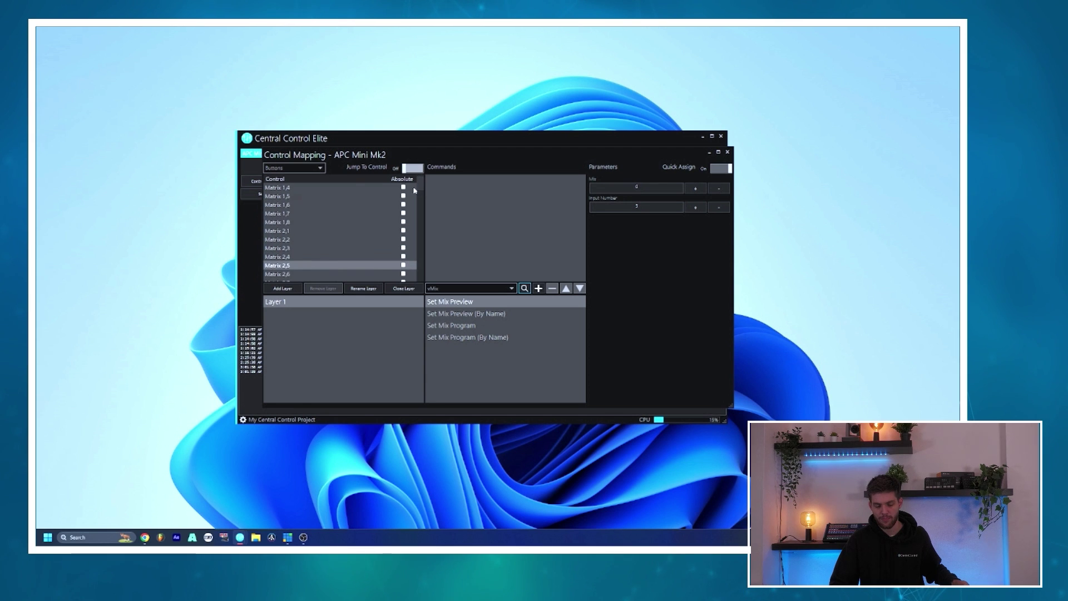
Check the command assigned to Fader 1, switch to vMix and test the mappings with inputs 1 and 2.
click(303, 175)
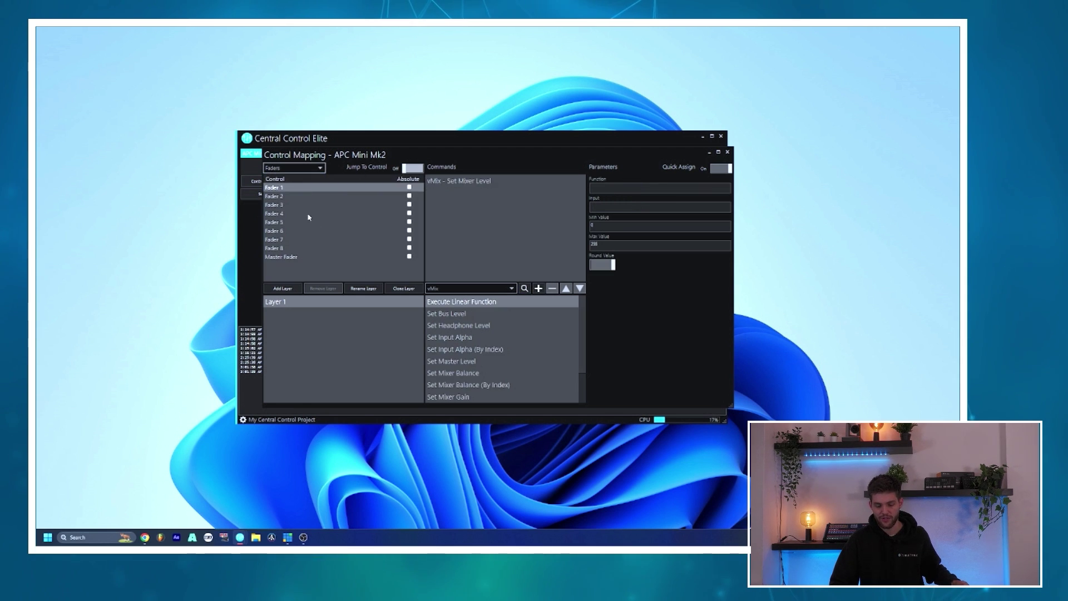
key(alt+Tab)
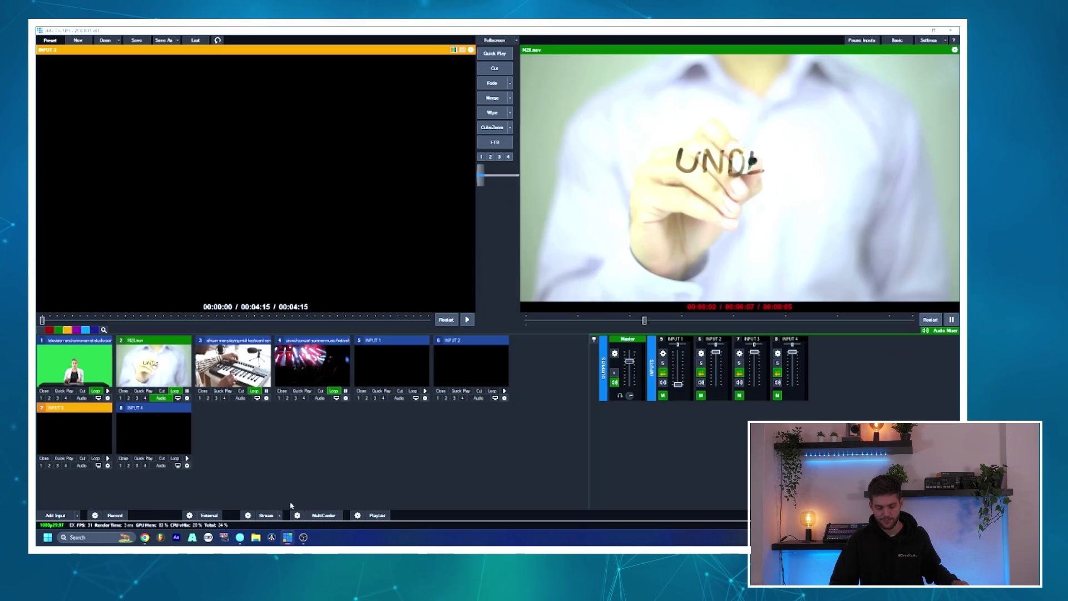
key(2)
key(1)
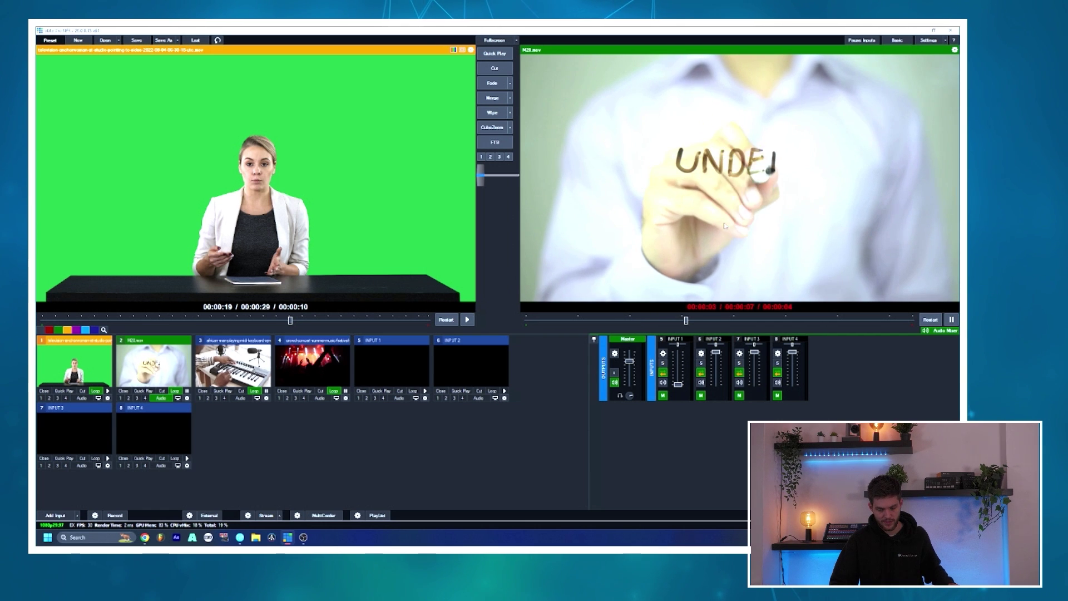
key(2)
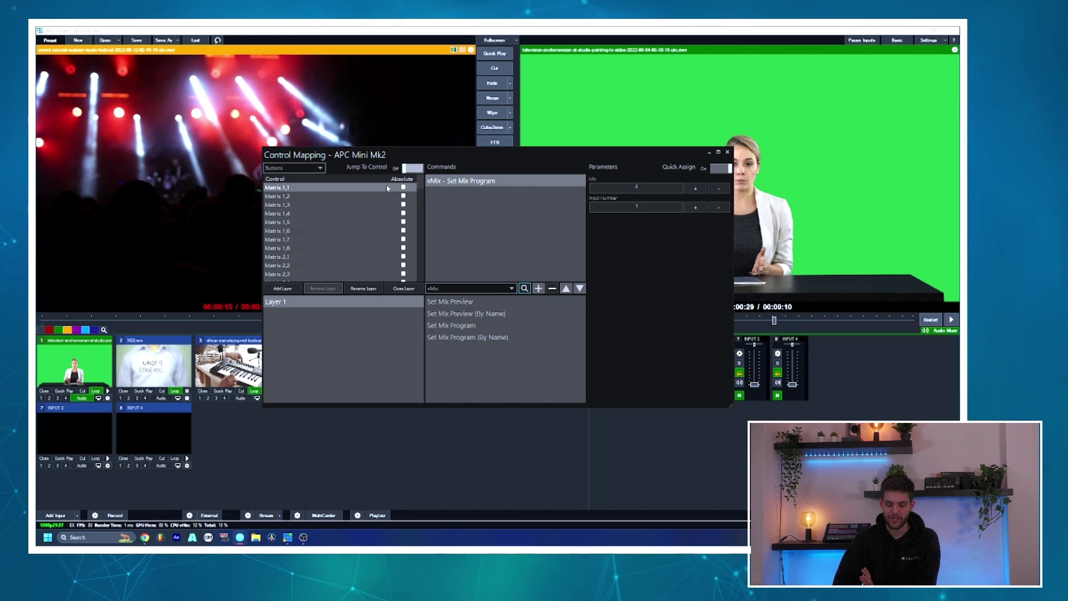
Block the execution and the feedback of the Set Mix Program command on Matrix 1,2.
click(267, 197)
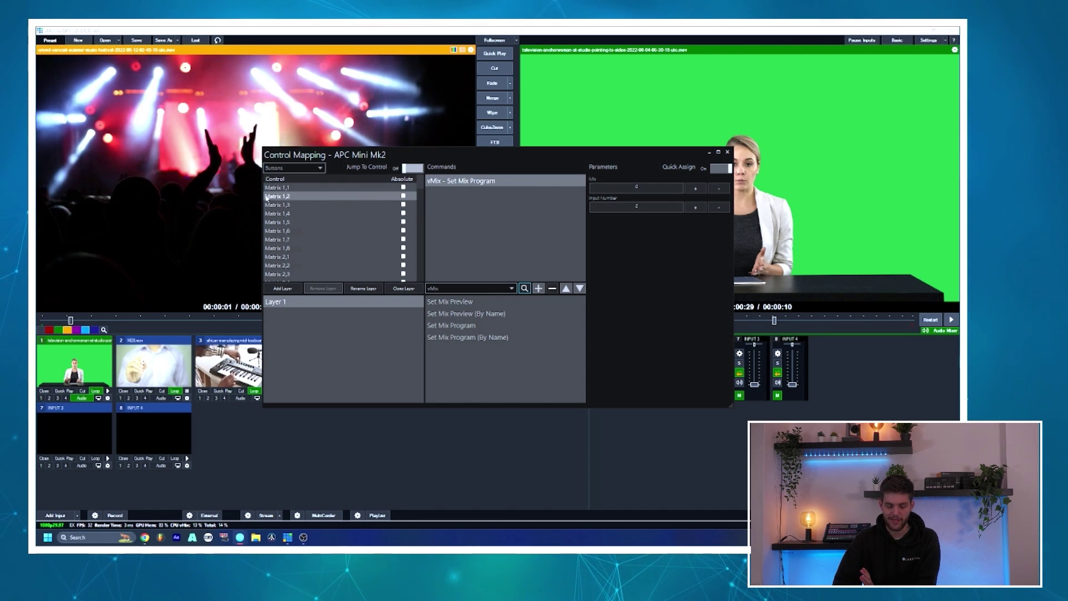
right_click(439, 181)
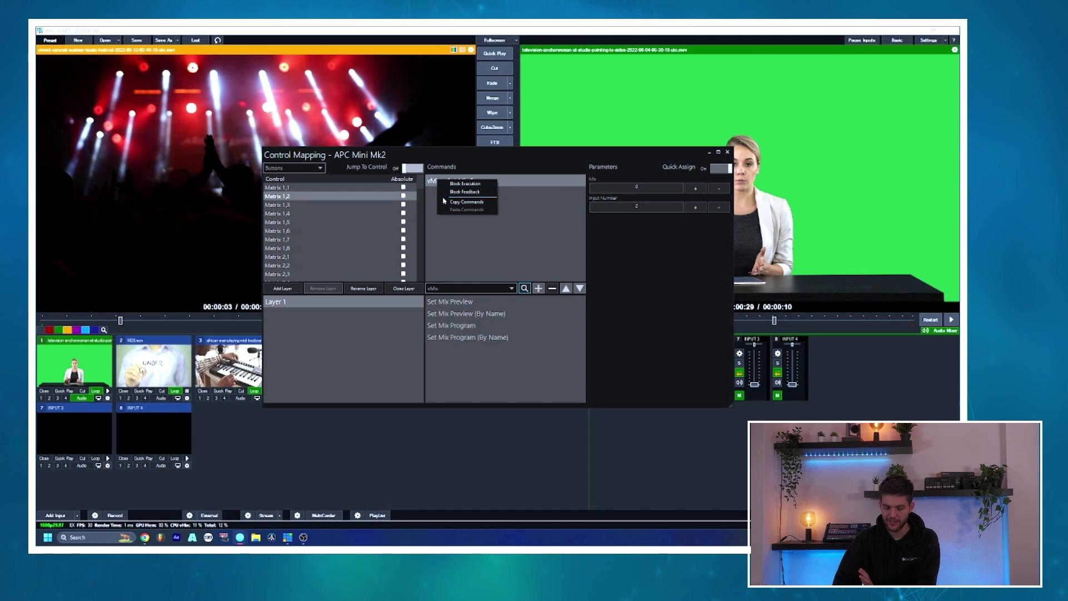
click(492, 185)
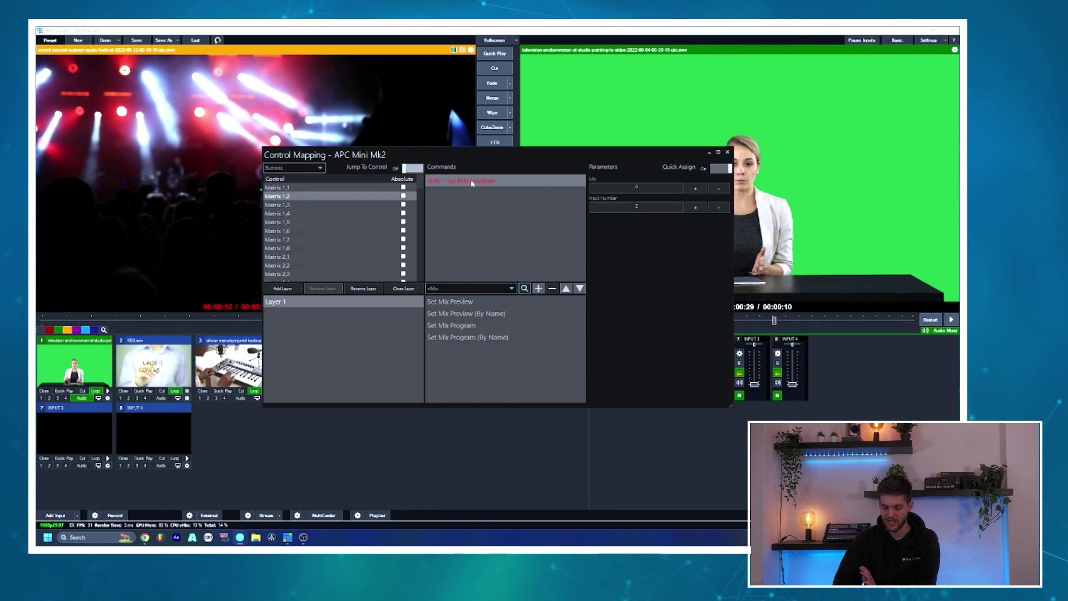
right_click(472, 182)
click(499, 185)
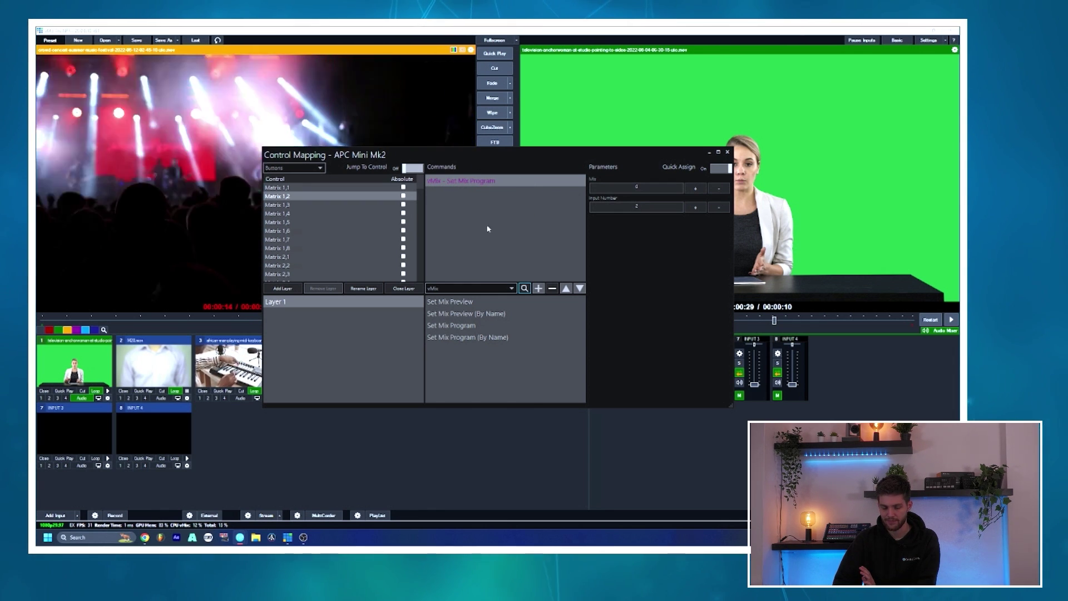